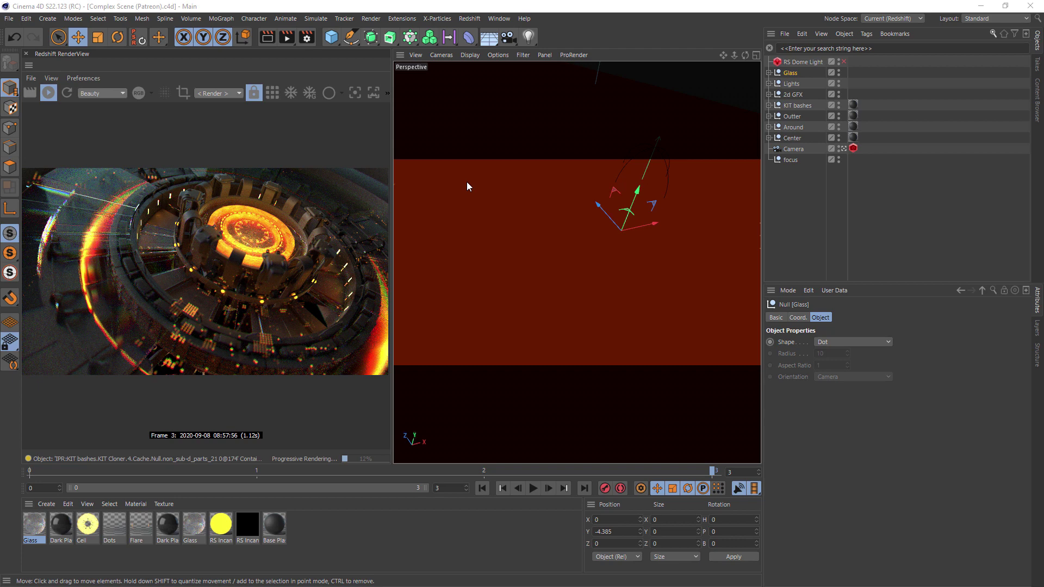
Step: Open aroun dots.png in Picasa, zoom in and pan over it, then advance to flare.png
{"action": "key", "text": "alt+Tab"}
{"action": "left_click", "coordinate": [508, 340]}
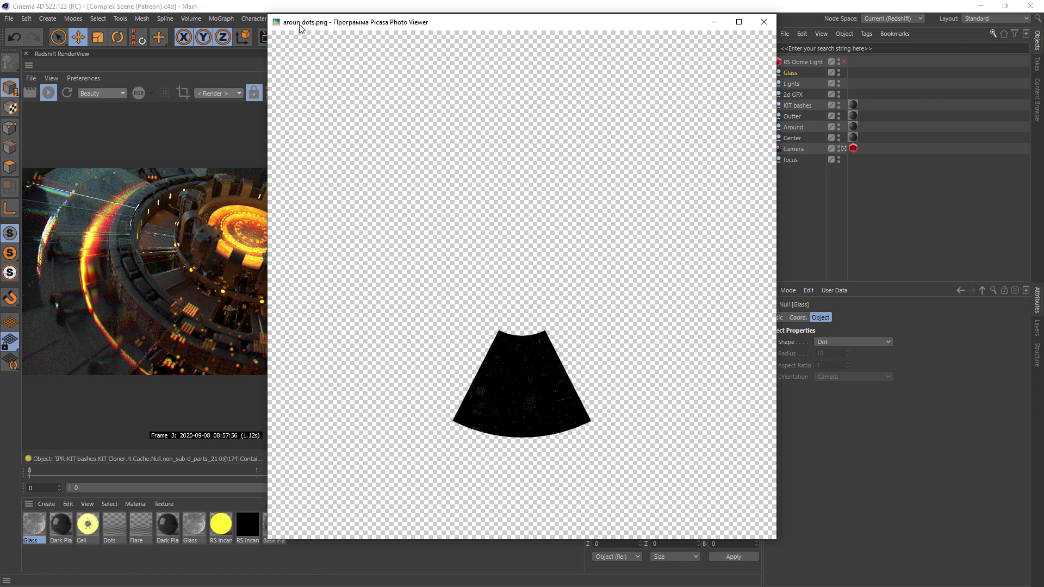
{"action": "scroll", "coordinate": [533, 429], "scroll_direction": "up", "scroll_amount": 3}
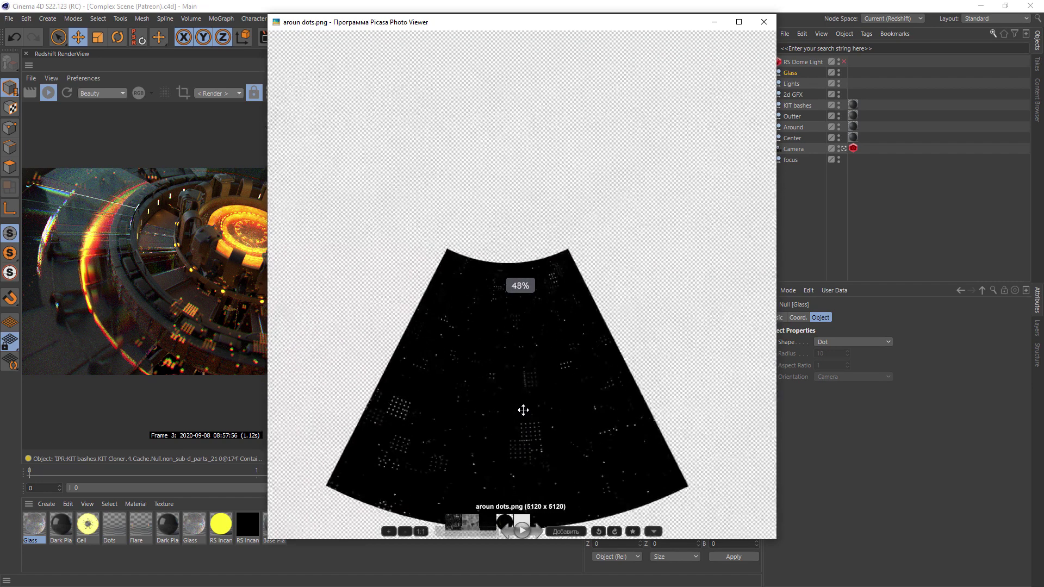
{"action": "left_click_drag", "start_coordinate": [538, 401], "coordinate": [555, 359]}
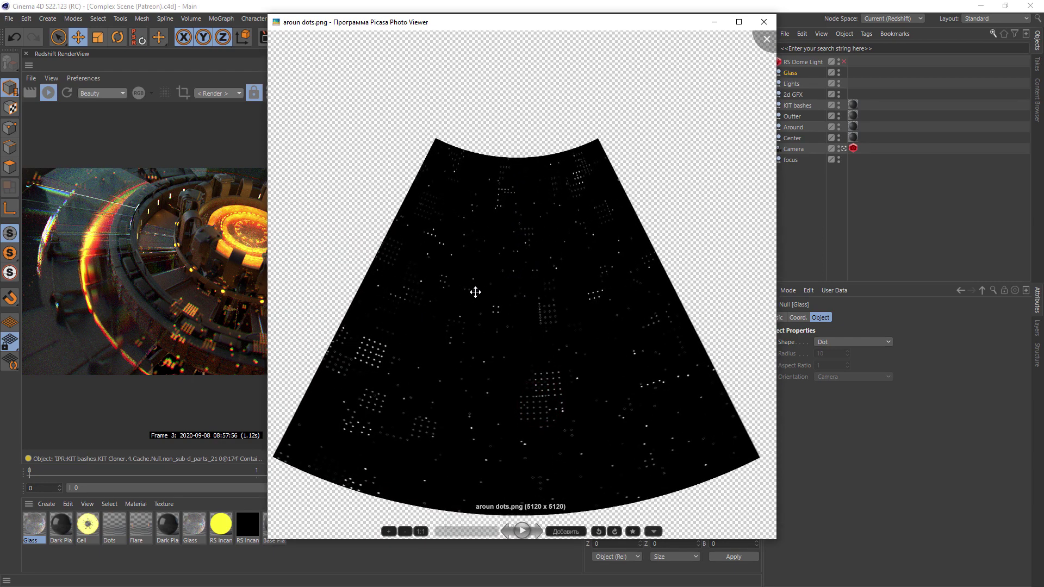
{"action": "key", "text": "Right"}
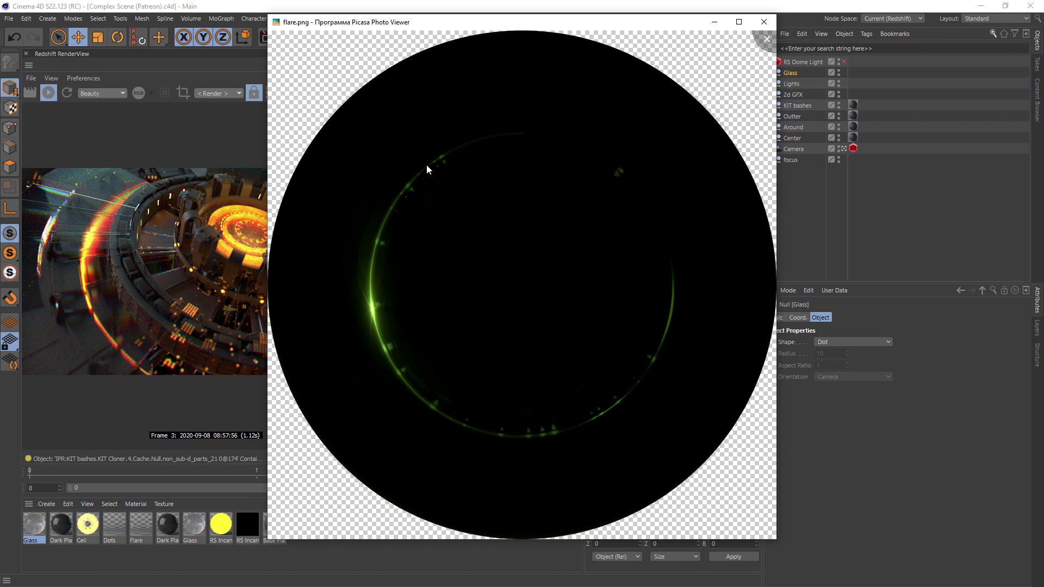
{"action": "mouse_move", "coordinate": [647, 475]}
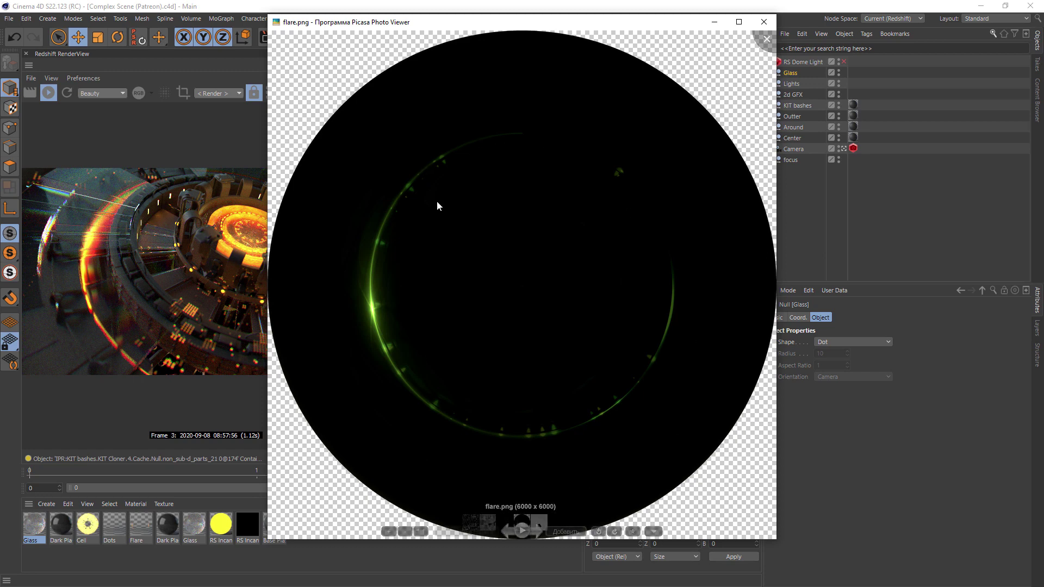
{"action": "key", "text": "Left"}
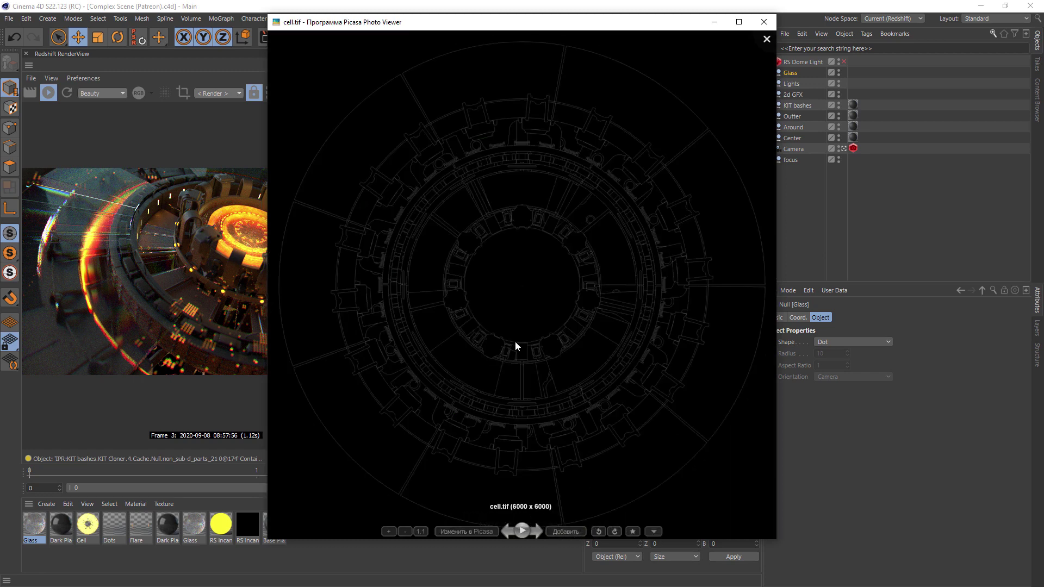
{"action": "key", "text": "Left"}
{"action": "key", "text": "Left"}
{"action": "key", "text": "Left"}
{"action": "key", "text": "Right"}
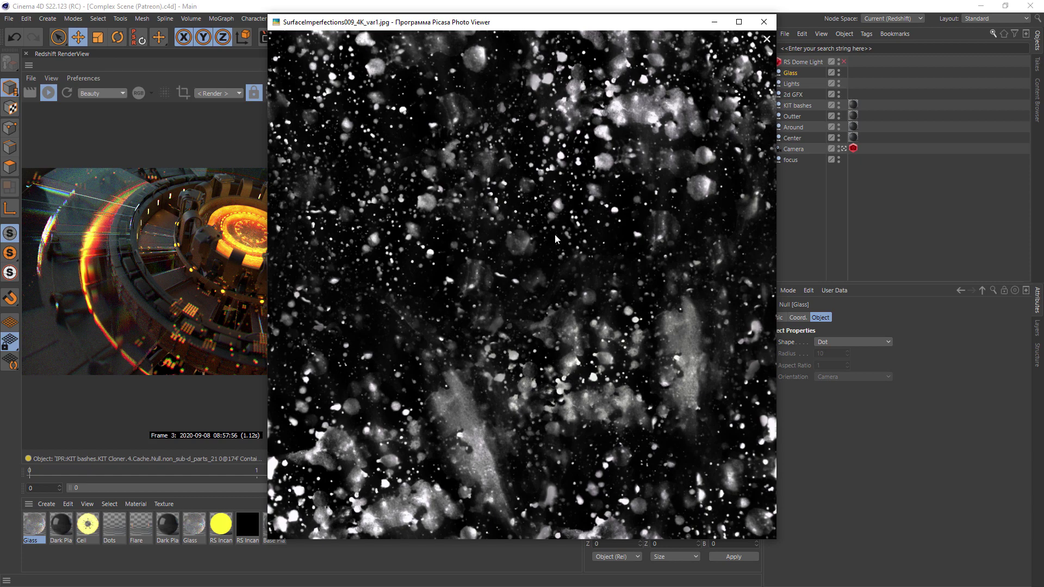
{"action": "key", "text": "Left"}
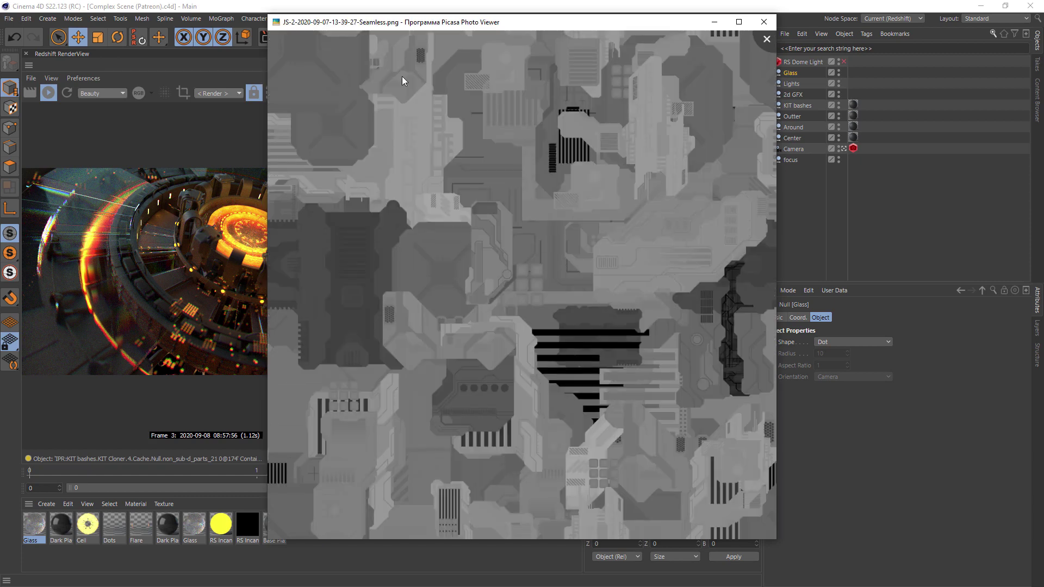
Step: Copy the Center group into a new project, removing the extra Center.1 duplicate
{"action": "left_click", "coordinate": [763, 22]}
{"action": "left_click", "coordinate": [802, 138]}
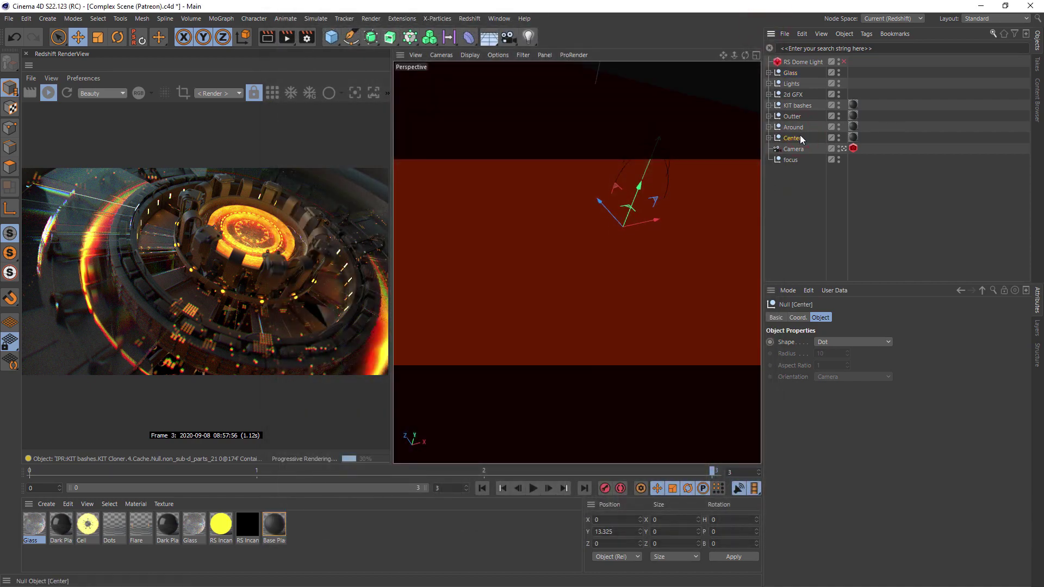
{"action": "key", "text": "ctrl+n"}
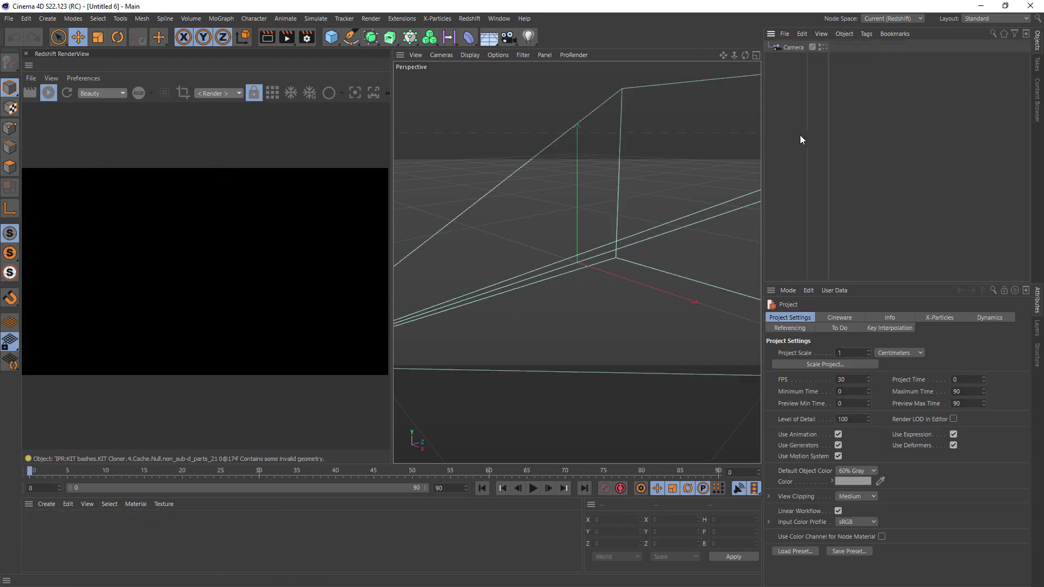
{"action": "key", "text": "ctrl+v"}
{"action": "key", "text": "ctrl+v"}
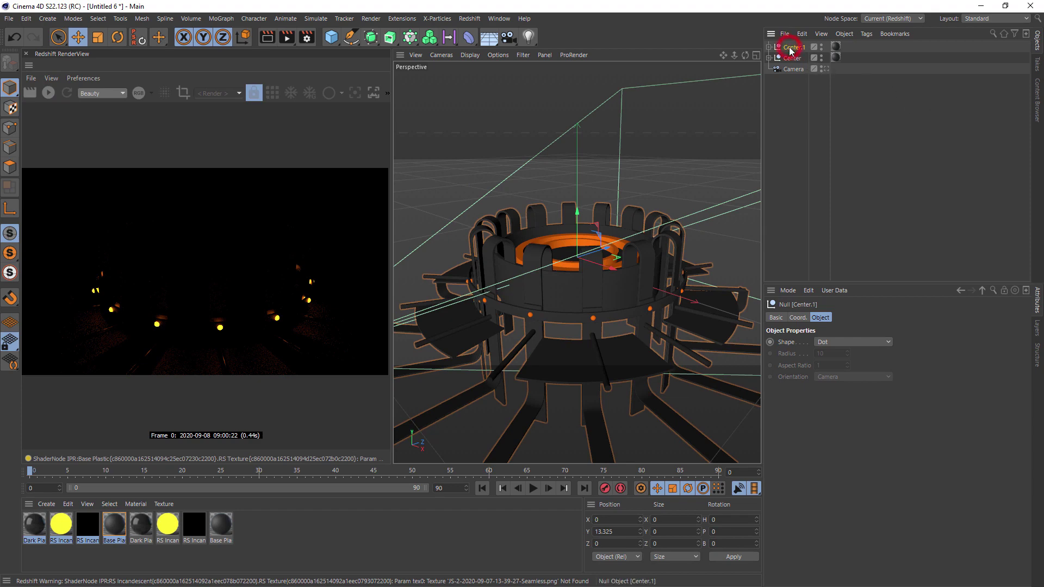
{"action": "key", "text": "Delete"}
Step: Set the Camera's projection to Top
{"action": "left_click", "coordinate": [824, 58]}
{"action": "left_click", "coordinate": [788, 58]}
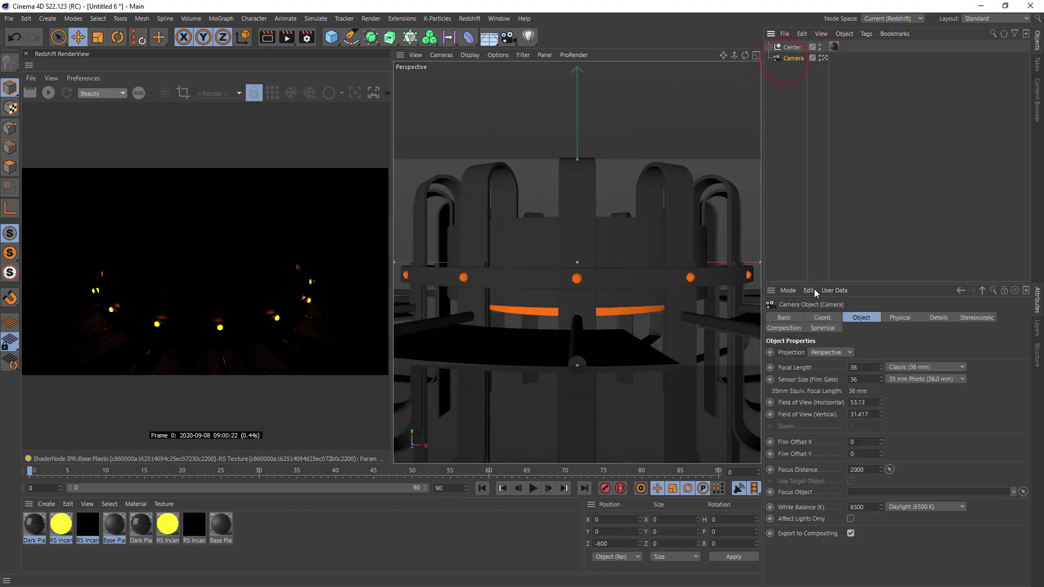
{"action": "left_click", "coordinate": [826, 350]}
{"action": "left_click", "coordinate": [817, 435]}
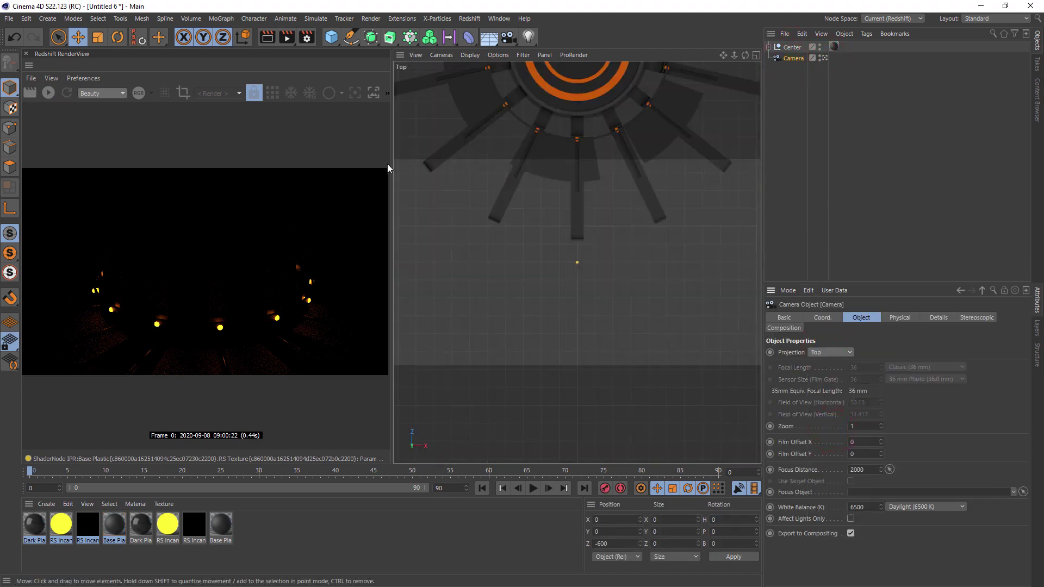
Step: Switch the renderer to Standard and set the Film Aspect to 1
{"action": "left_click", "coordinate": [306, 37]}
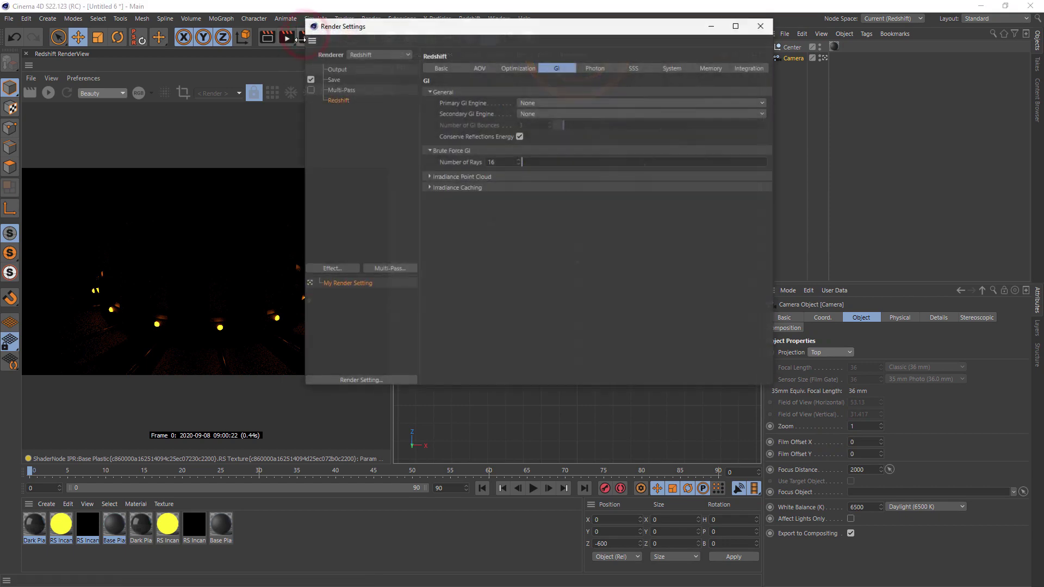
{"action": "left_click", "coordinate": [370, 55]}
{"action": "left_click", "coordinate": [369, 68]}
{"action": "left_click", "coordinate": [341, 70]}
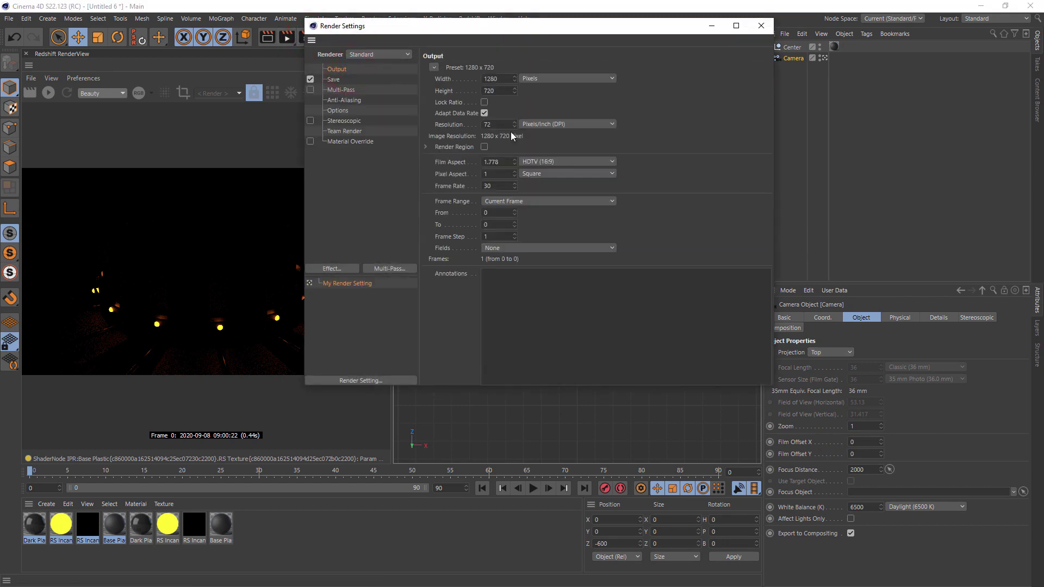
{"action": "double_click", "coordinate": [500, 162]}
{"action": "type", "text": "1"}
{"action": "key", "text": "Return"}
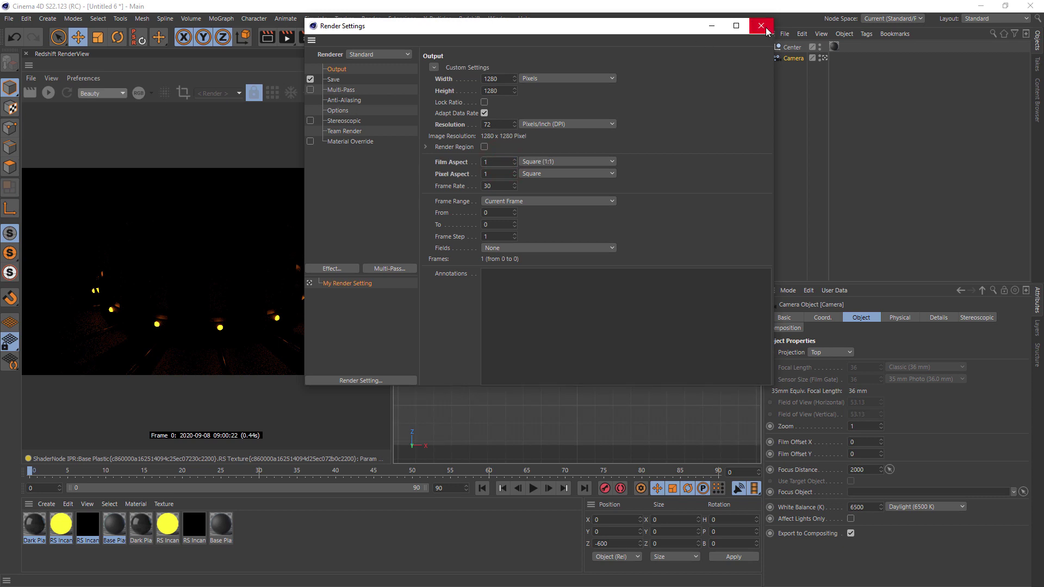
Step: Add the Cel Renderer effect with a black background
{"action": "left_click", "coordinate": [332, 269]}
{"action": "left_click", "coordinate": [397, 280]}
{"action": "left_click", "coordinate": [506, 118]}
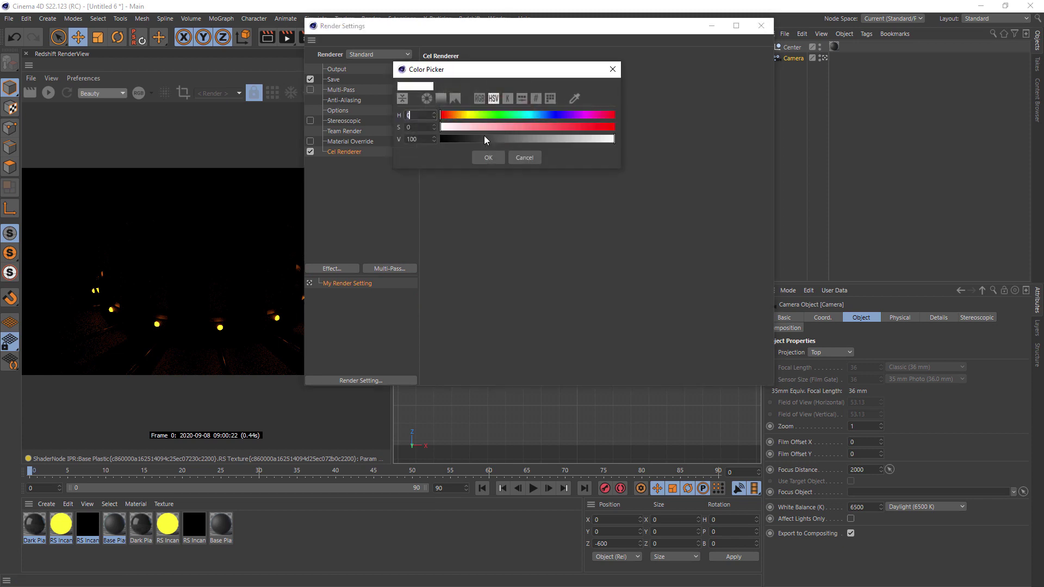
{"action": "left_click", "coordinate": [483, 136]}
{"action": "left_click", "coordinate": [761, 25]}
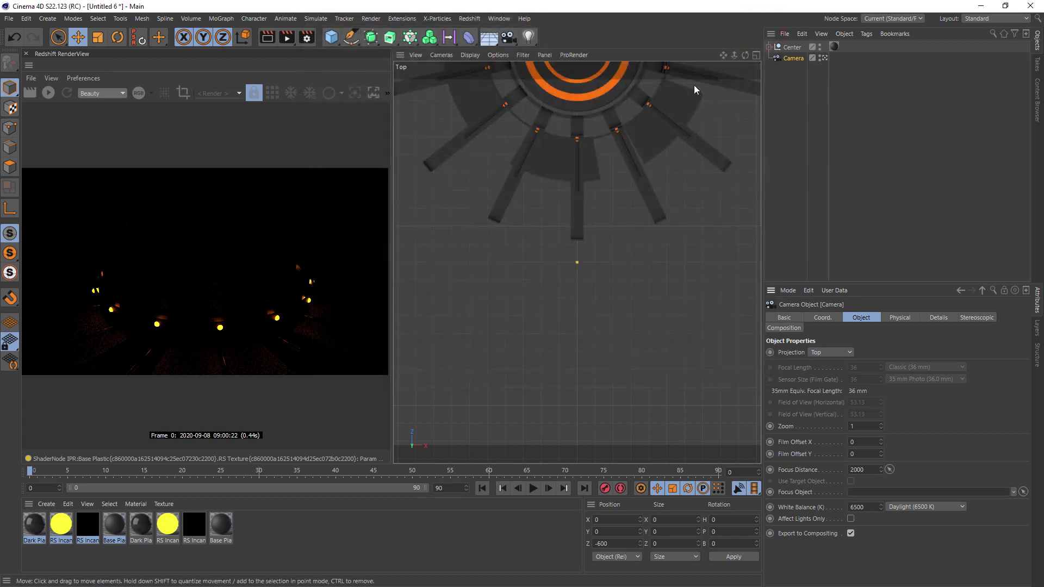
Step: Move the camera to P.Z 0, frame the ring from above and render the outline
{"action": "left_click", "coordinate": [792, 56]}
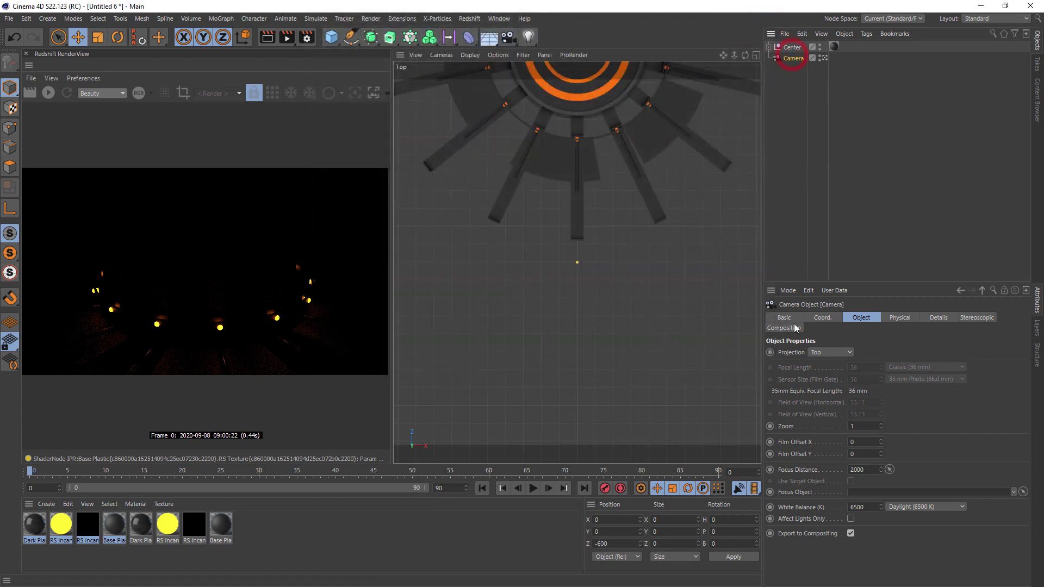
{"action": "left_click", "coordinate": [821, 318]}
{"action": "left_click", "coordinate": [809, 376]}
{"action": "type", "text": "0"}
{"action": "key", "text": "Return"}
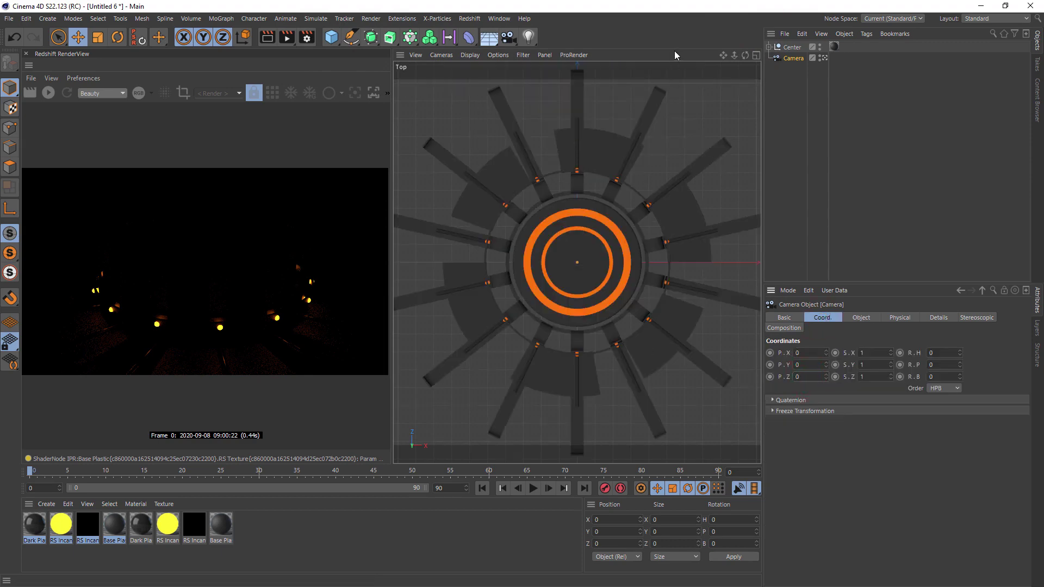
{"action": "mouse_move", "coordinate": [734, 55]}
{"action": "left_mouse_down"}
{"action": "mouse_move", "coordinate": [722, 57]}
{"action": "mouse_move", "coordinate": [747, 57]}
{"action": "mouse_move", "coordinate": [720, 58]}
{"action": "mouse_move", "coordinate": [746, 57]}
{"action": "left_mouse_up"}
{"action": "left_click", "coordinate": [274, 37]}
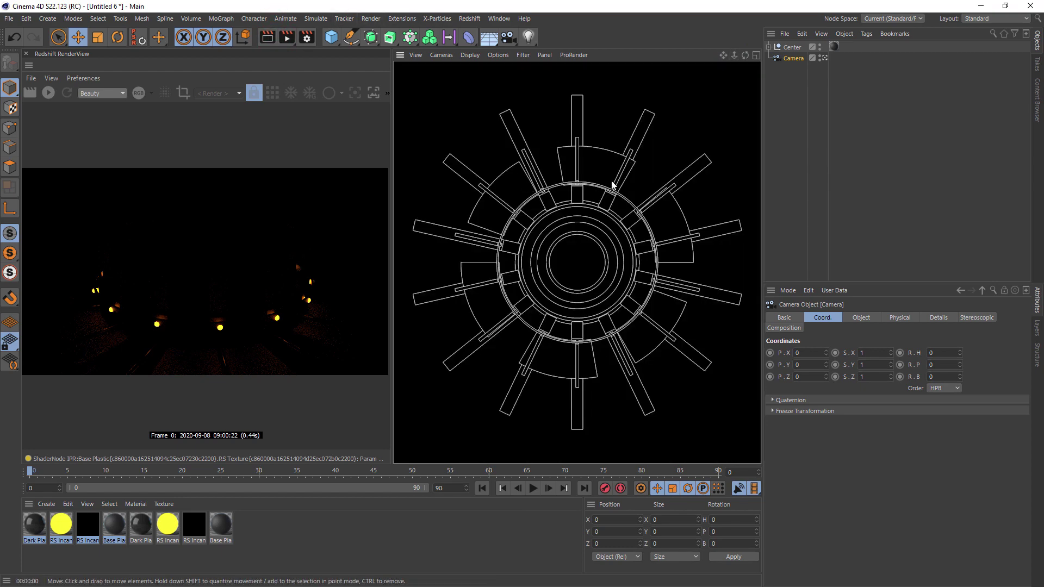
Step: Close the scratch project without saving
{"action": "left_click", "coordinate": [9, 19]}
{"action": "left_click", "coordinate": [27, 87]}
{"action": "left_click", "coordinate": [535, 338]}
Step: Restart the Redshift preview, hide Glass through Center, turn the RS Dome Light on, and expand Center
{"action": "left_click", "coordinate": [47, 93]}
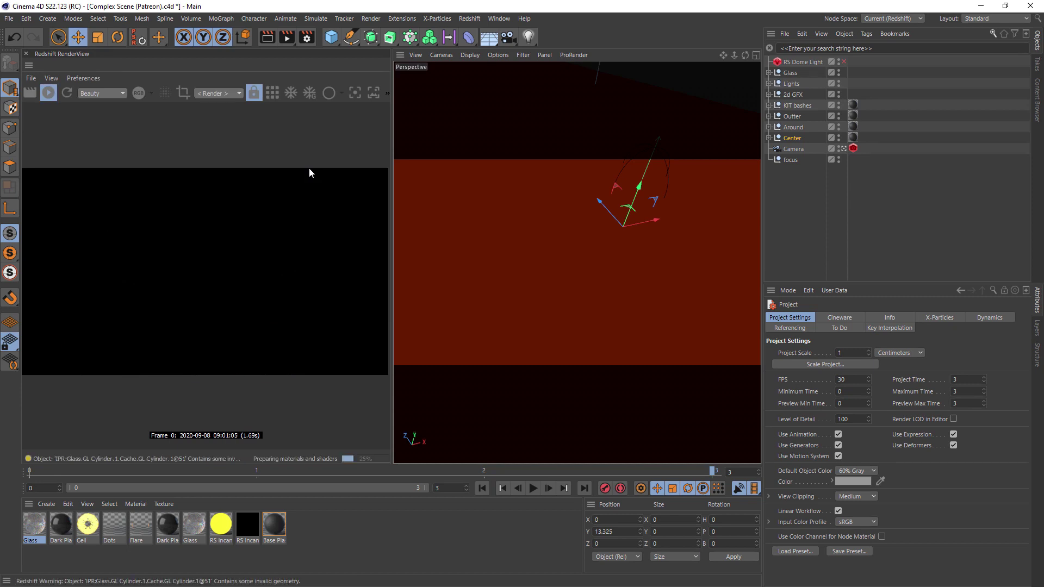
{"action": "left_click", "coordinate": [838, 71]}
{"action": "left_click_drag", "start_coordinate": [839, 70], "coordinate": [839, 137]}
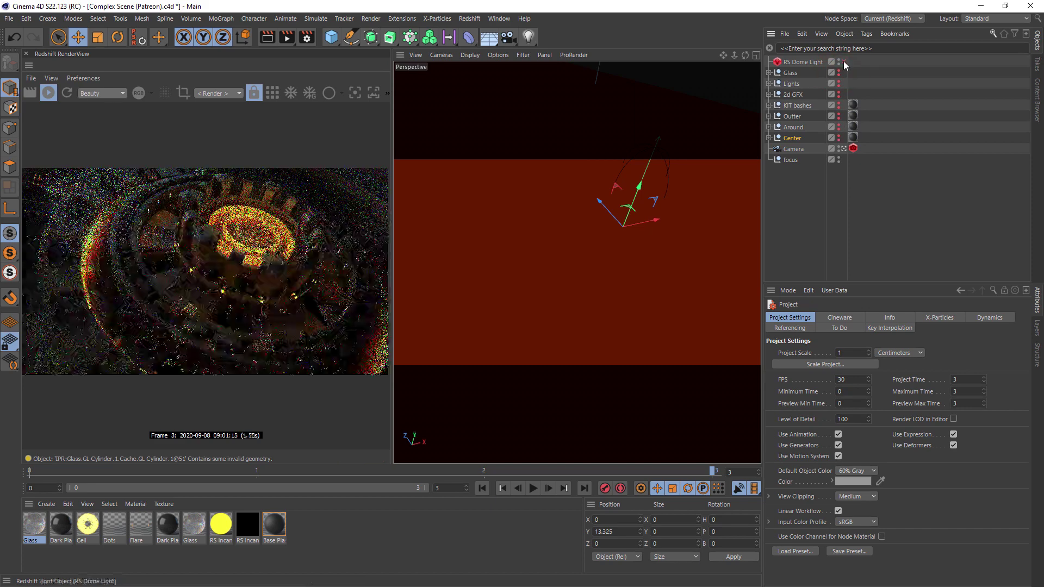
{"action": "left_click", "coordinate": [844, 61]}
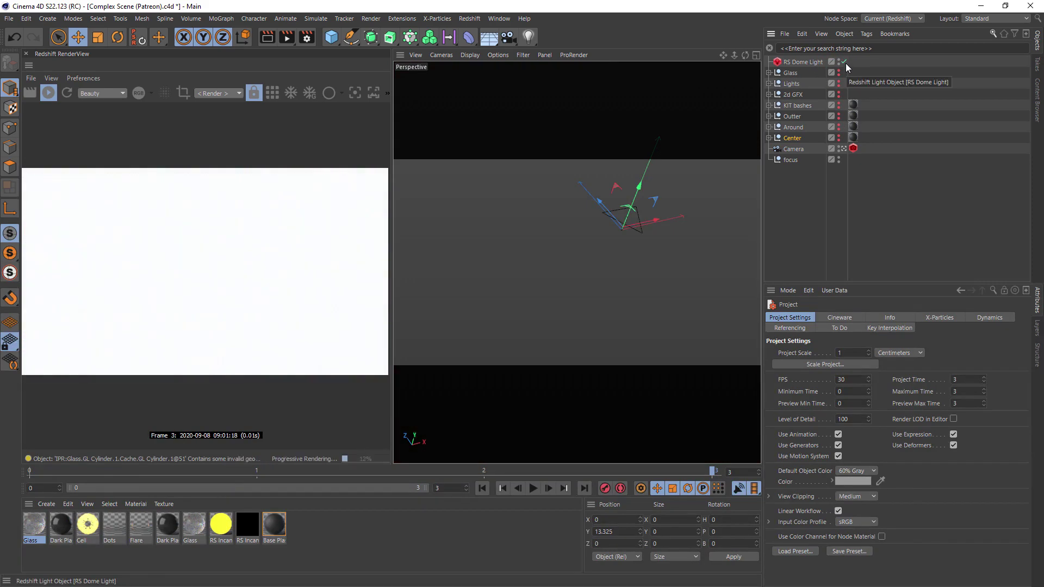
{"action": "left_click", "coordinate": [768, 138]}
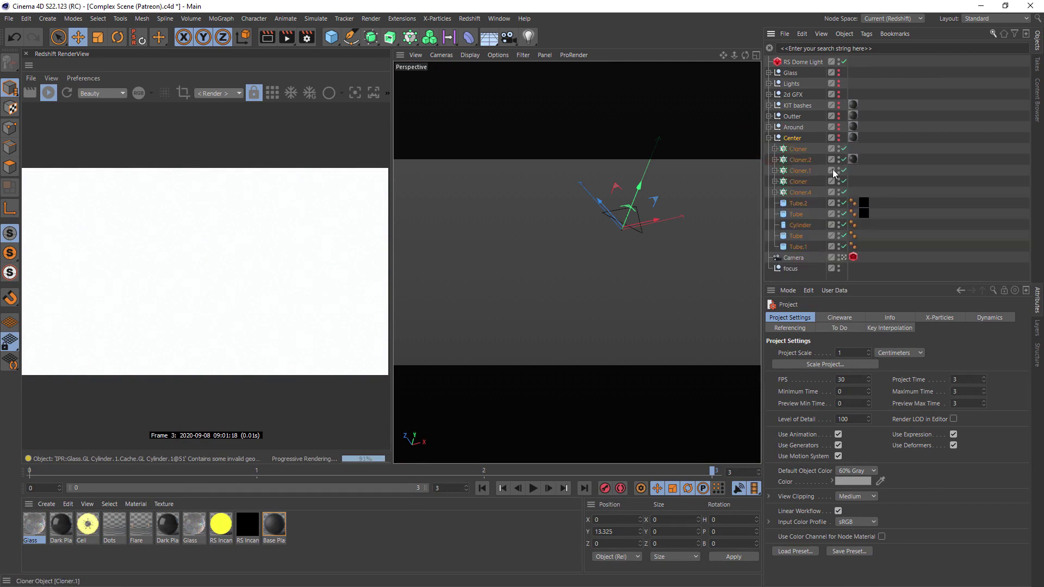
Step: Make Tube.1, Tube, Cylinder and Tube.2 visible again under Center
{"action": "left_click", "coordinate": [839, 248]}
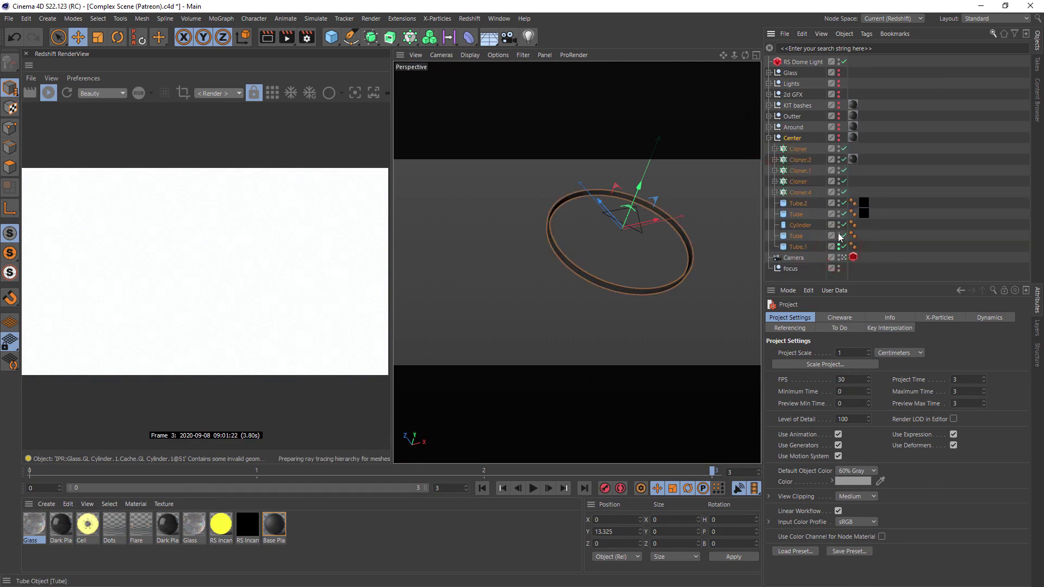
{"action": "left_click", "coordinate": [839, 237]}
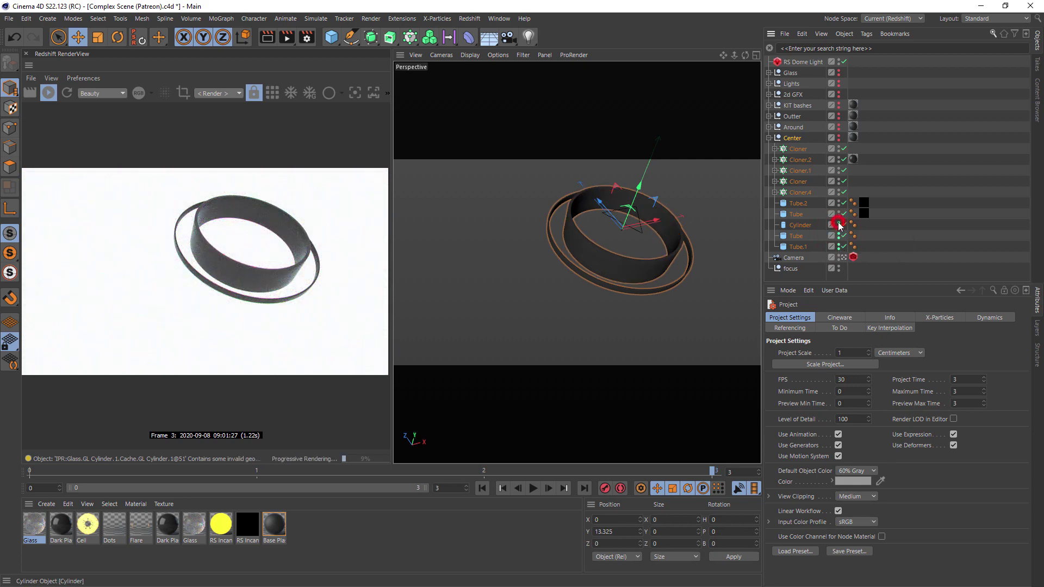
{"action": "left_click", "coordinate": [839, 225]}
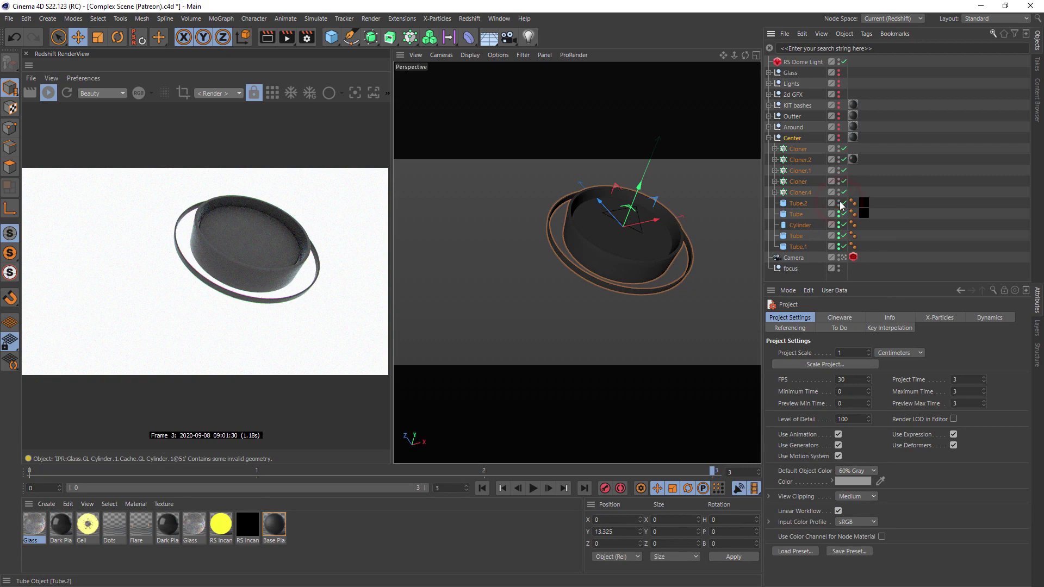
{"action": "left_click", "coordinate": [840, 202]}
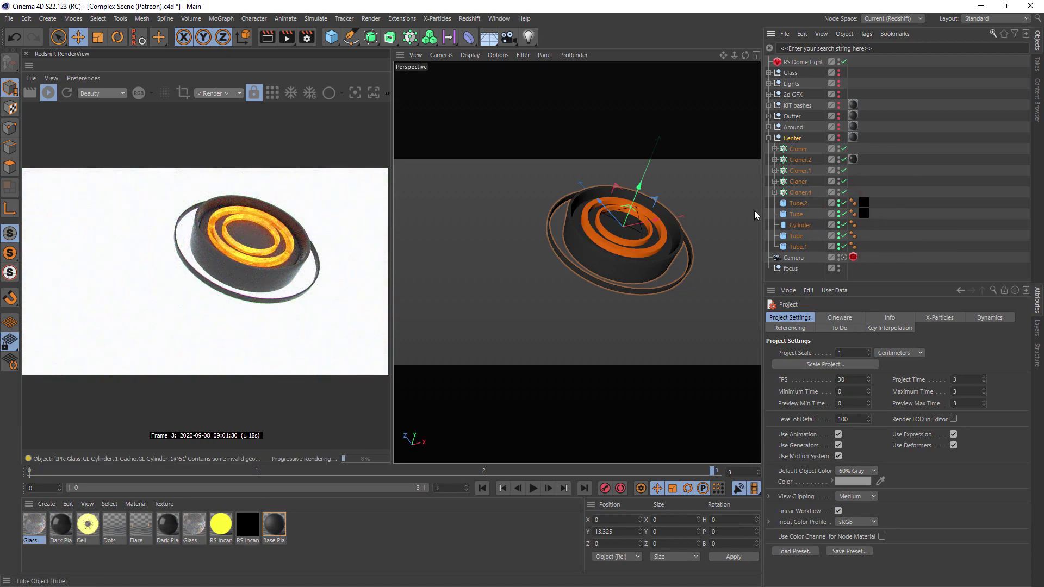
{"action": "double_click", "coordinate": [249, 526]}
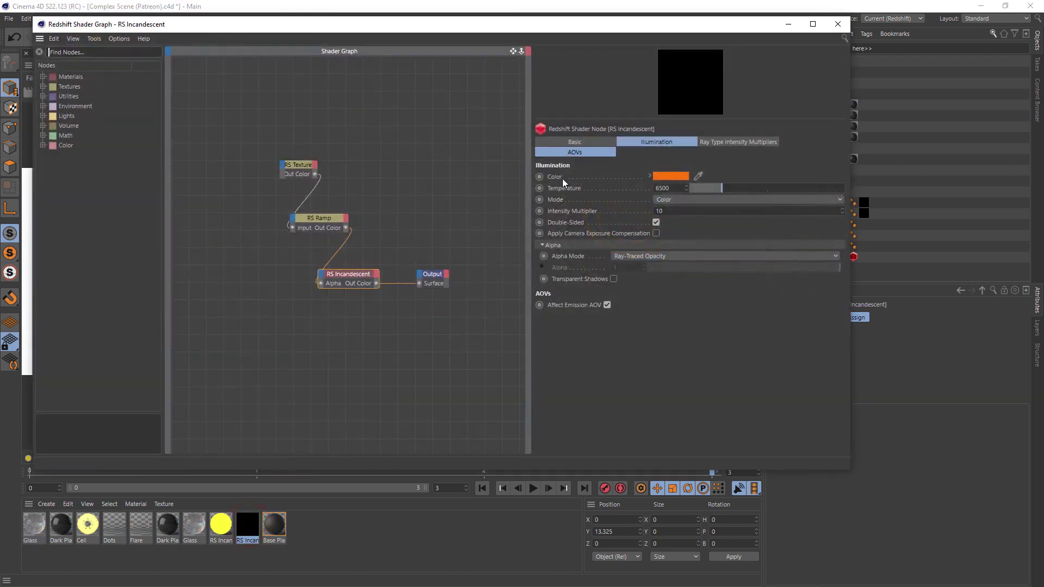
{"action": "left_click", "coordinate": [301, 166]}
{"action": "left_click", "coordinate": [334, 220]}
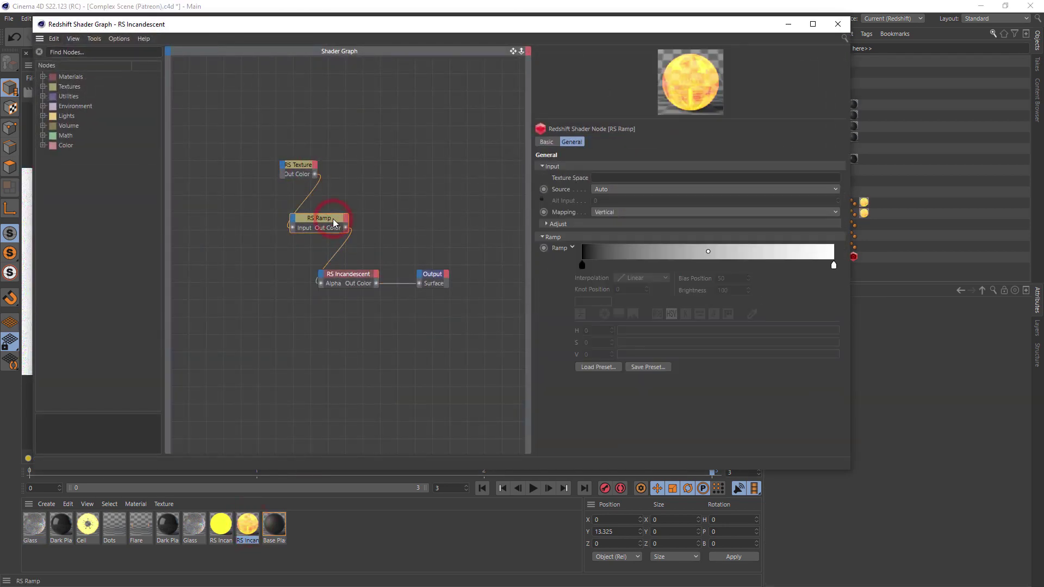
{"action": "left_click", "coordinate": [354, 282]}
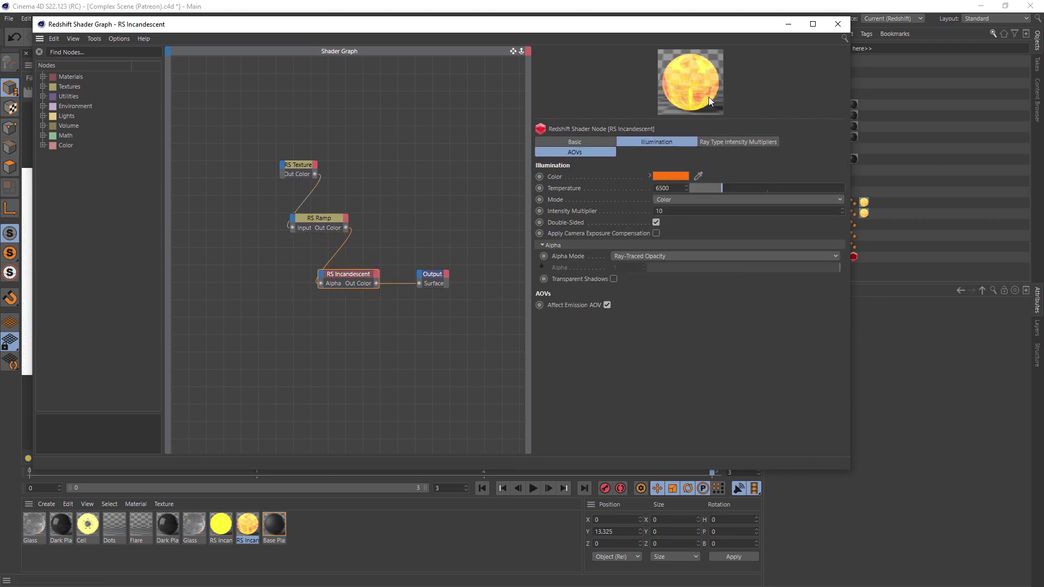
{"action": "left_click", "coordinate": [838, 24]}
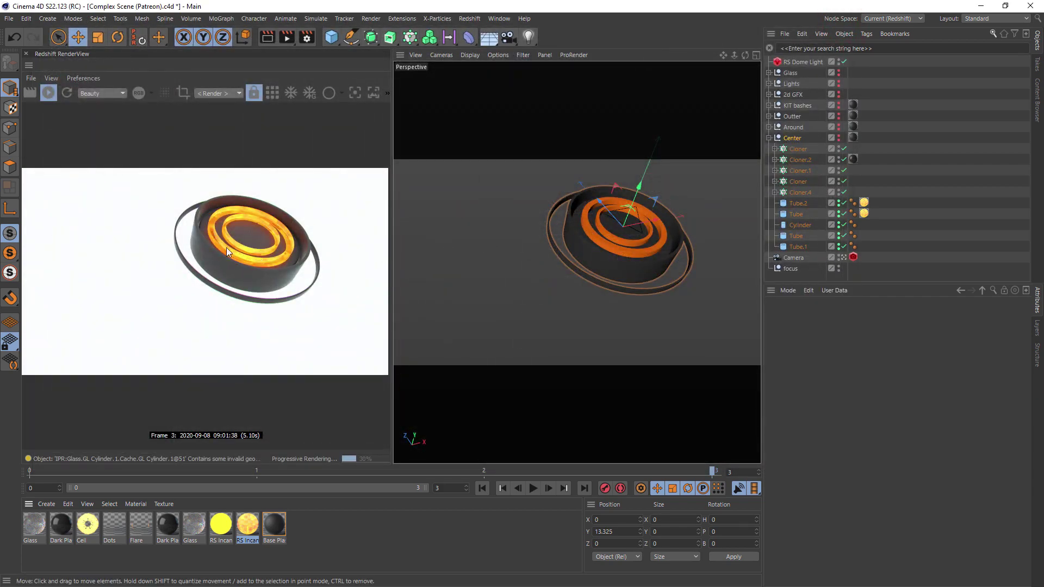
Step: Open Base Plastic's Shader Graph and inspect its Color Composite, Color Constant, Fresnel and upper Ramp nodes
{"action": "left_click", "coordinate": [857, 139]}
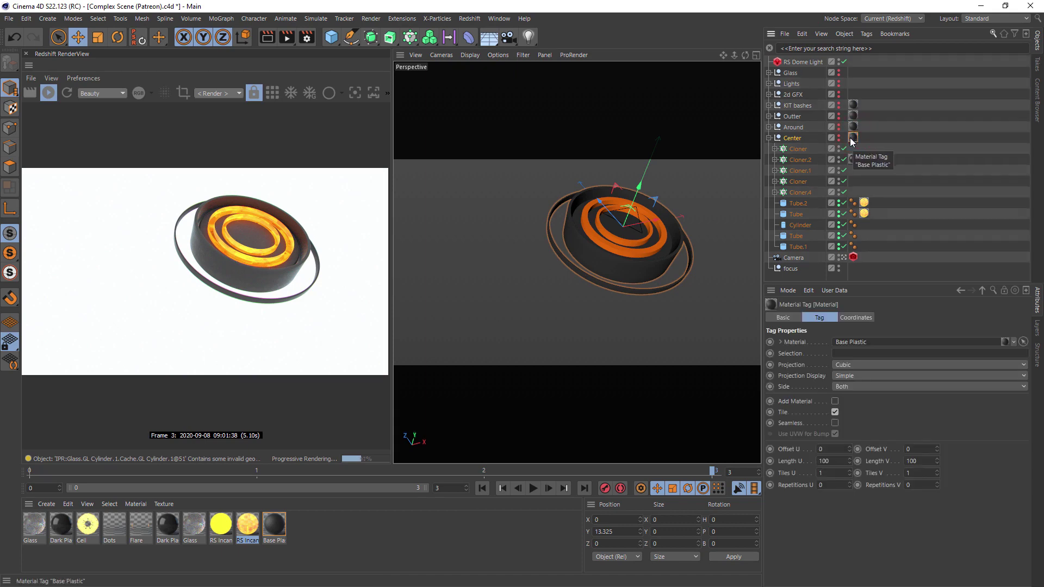
{"action": "left_click", "coordinate": [275, 523]}
{"action": "double_click", "coordinate": [276, 524]}
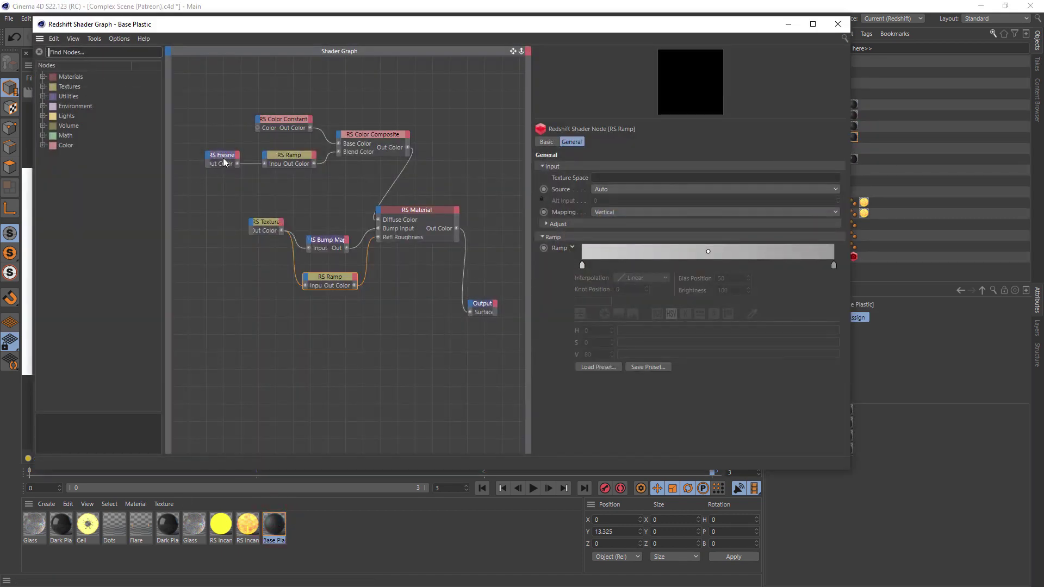
{"action": "left_click", "coordinate": [346, 139]}
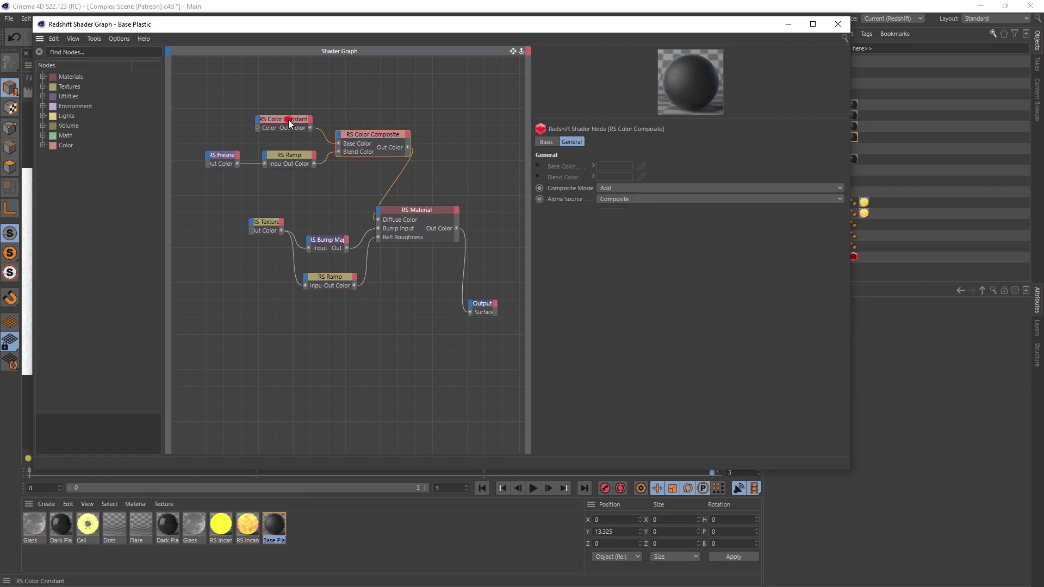
{"action": "left_click", "coordinate": [287, 118]}
{"action": "left_click", "coordinate": [218, 157]}
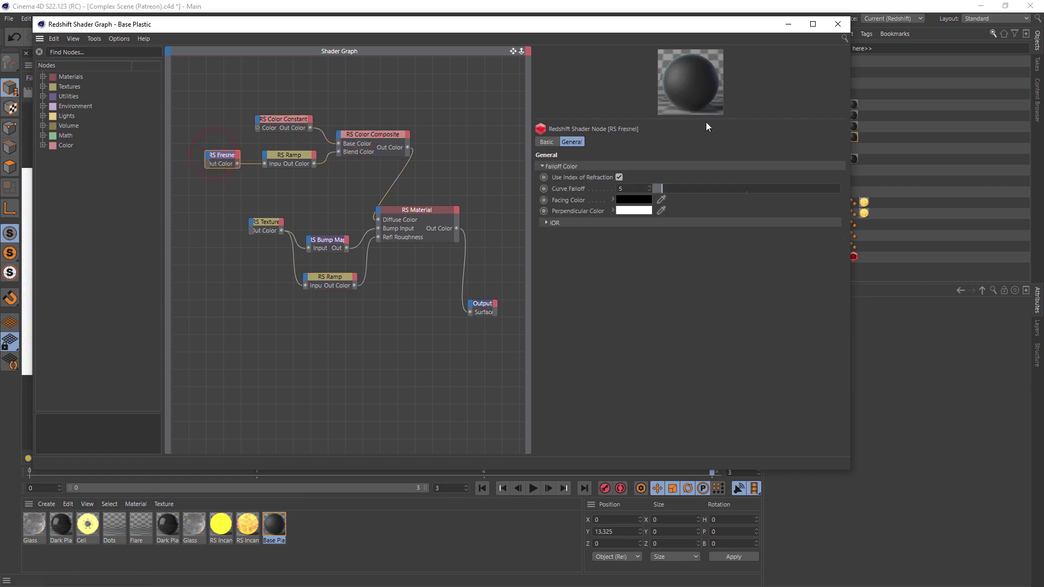
{"action": "left_click", "coordinate": [300, 157]}
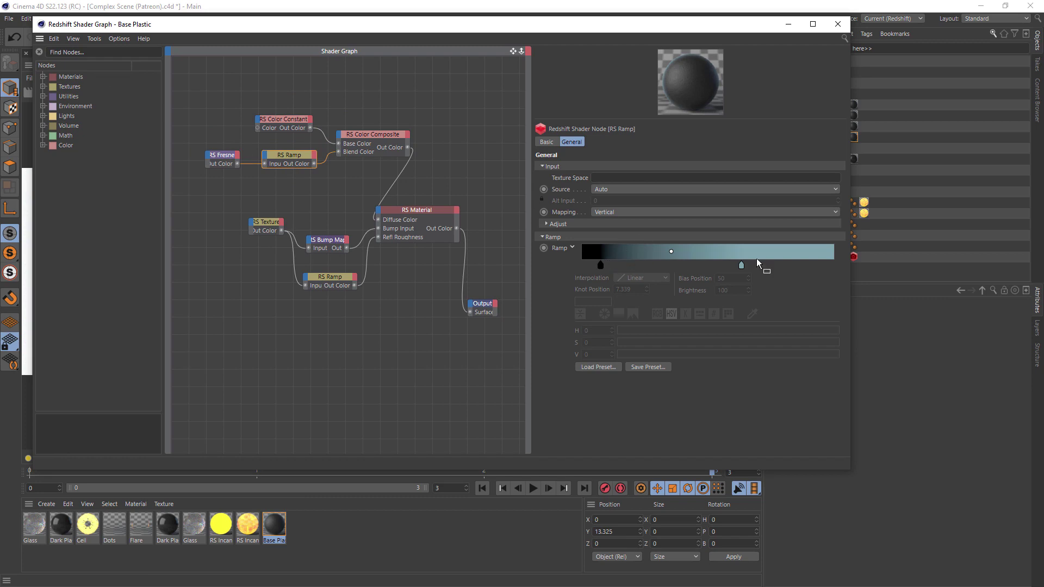
Step: Check the composite blend mode, Material, Texture gamma, Bump Map and lower Ramp, then collapse Center
{"action": "mouse_move", "coordinate": [742, 267]}
{"action": "left_click", "coordinate": [381, 144]}
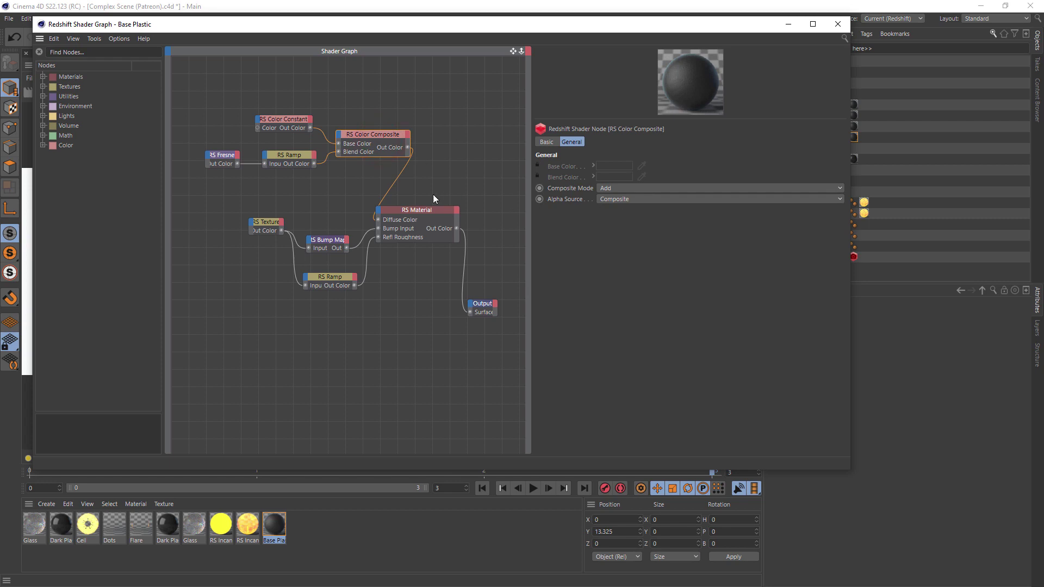
{"action": "left_click", "coordinate": [424, 212]}
{"action": "left_click", "coordinate": [266, 223]}
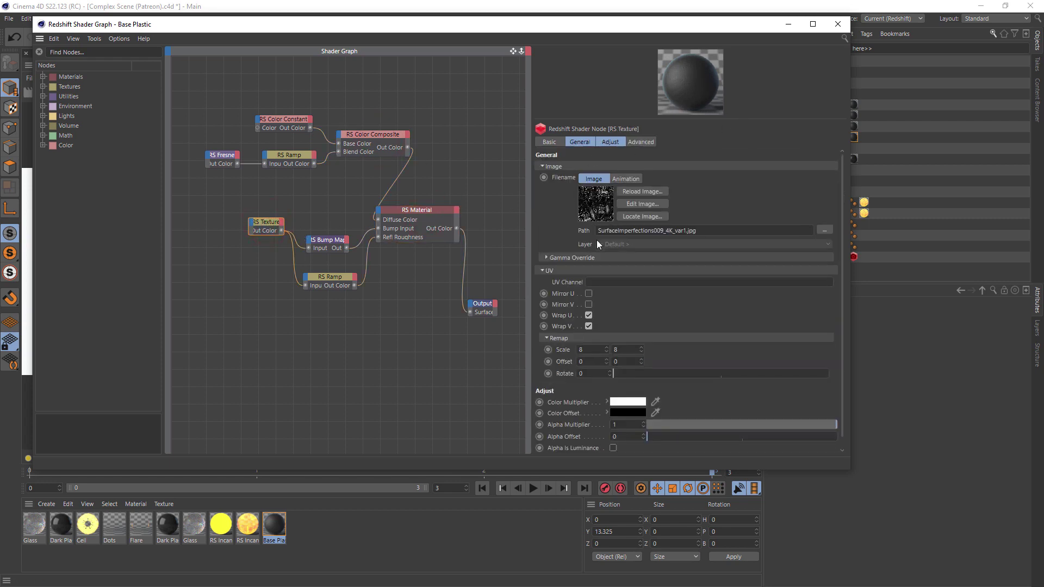
{"action": "left_click", "coordinate": [588, 257]}
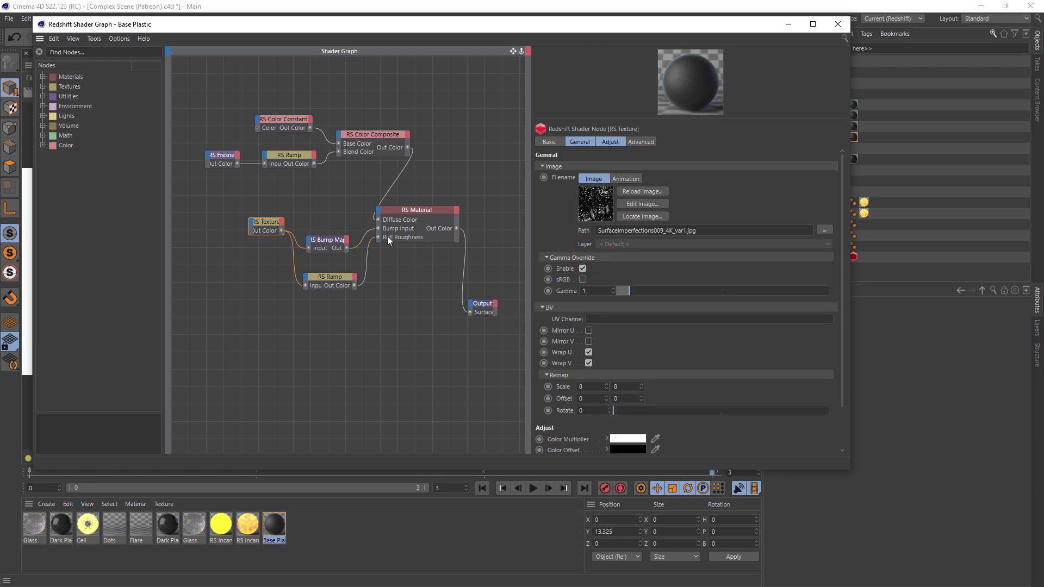
{"action": "left_click", "coordinate": [327, 245]}
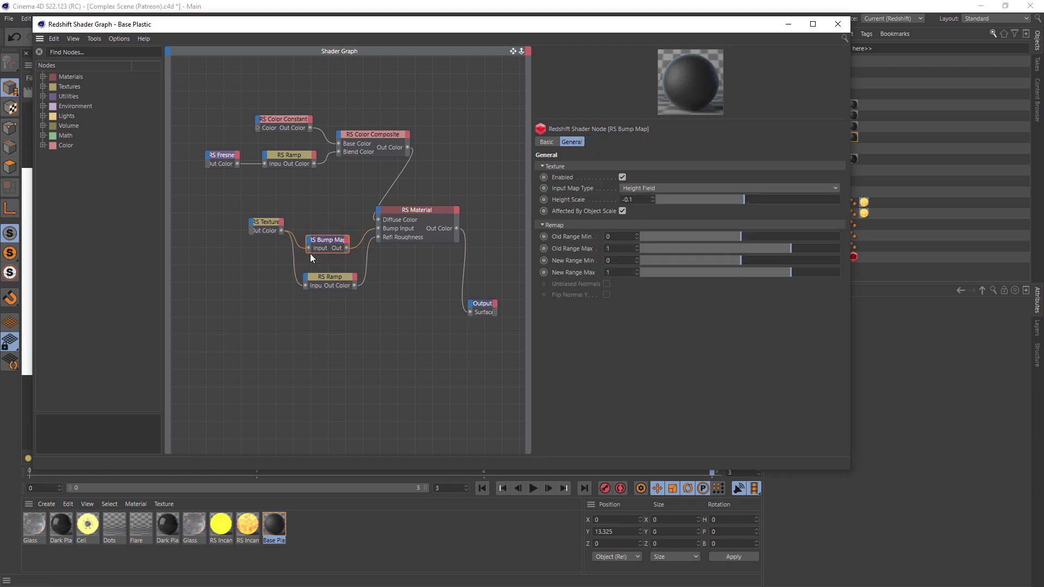
{"action": "left_click", "coordinate": [331, 278]}
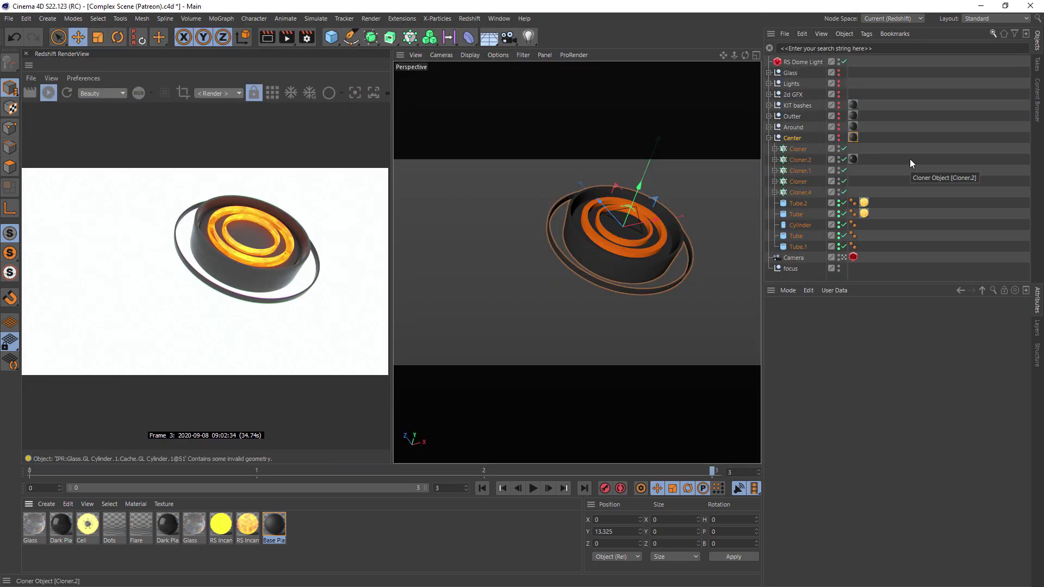
{"action": "left_click", "coordinate": [768, 138]}
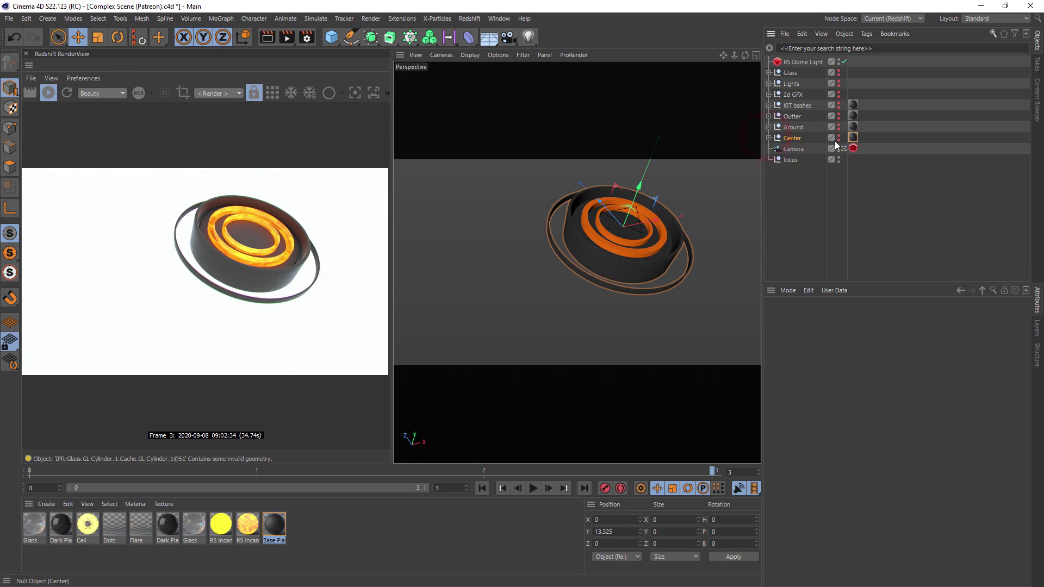
Step: Expand Center and make Cloner.4 and Cloner visible
{"action": "left_click", "coordinate": [769, 138]}
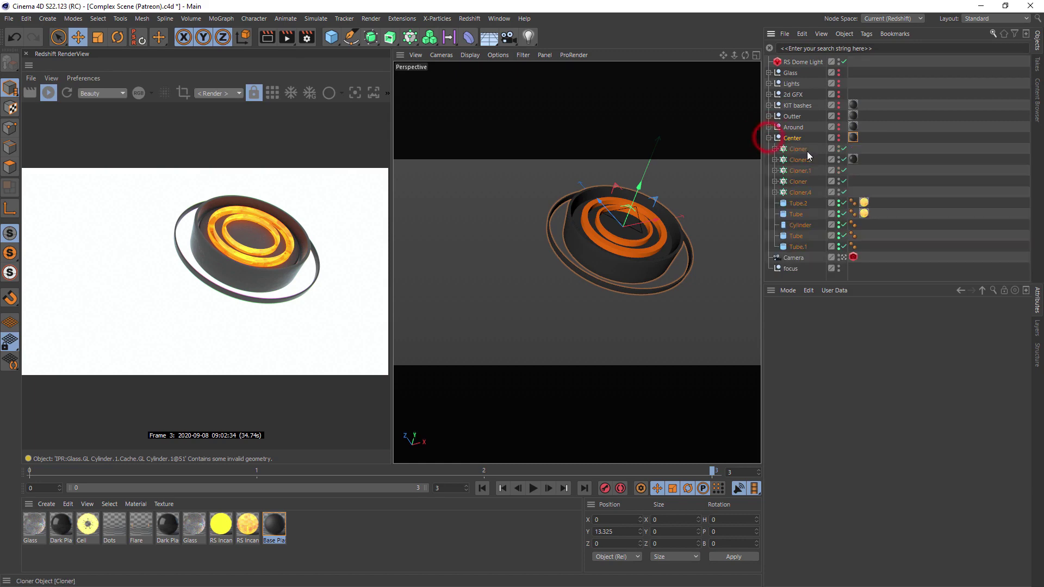
{"action": "left_click", "coordinate": [839, 192]}
{"action": "left_click", "coordinate": [839, 181]}
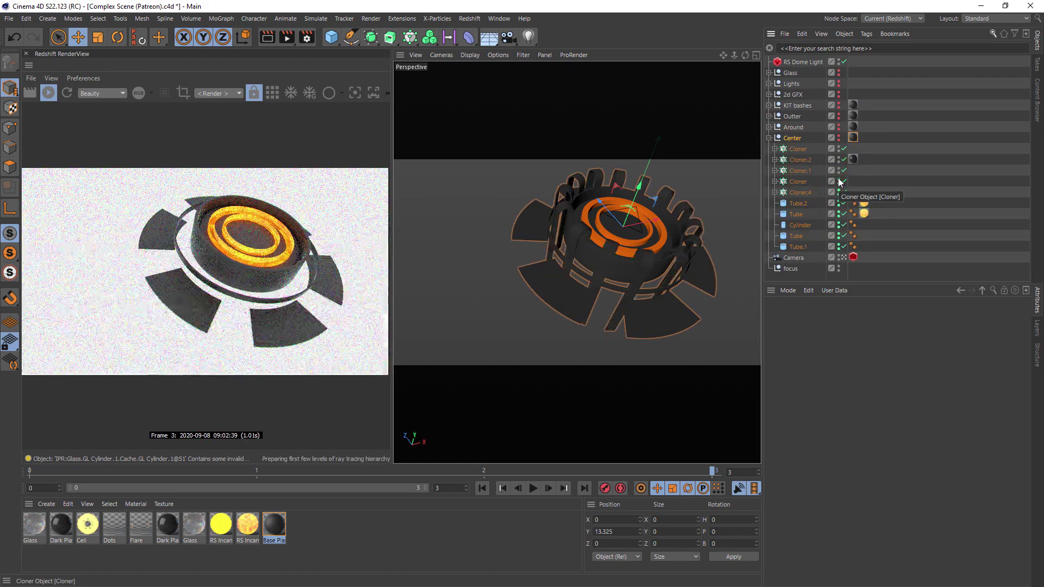
Step: Set the Sweep under Cloner to a Start Growth of 46
{"action": "left_click", "coordinate": [607, 238]}
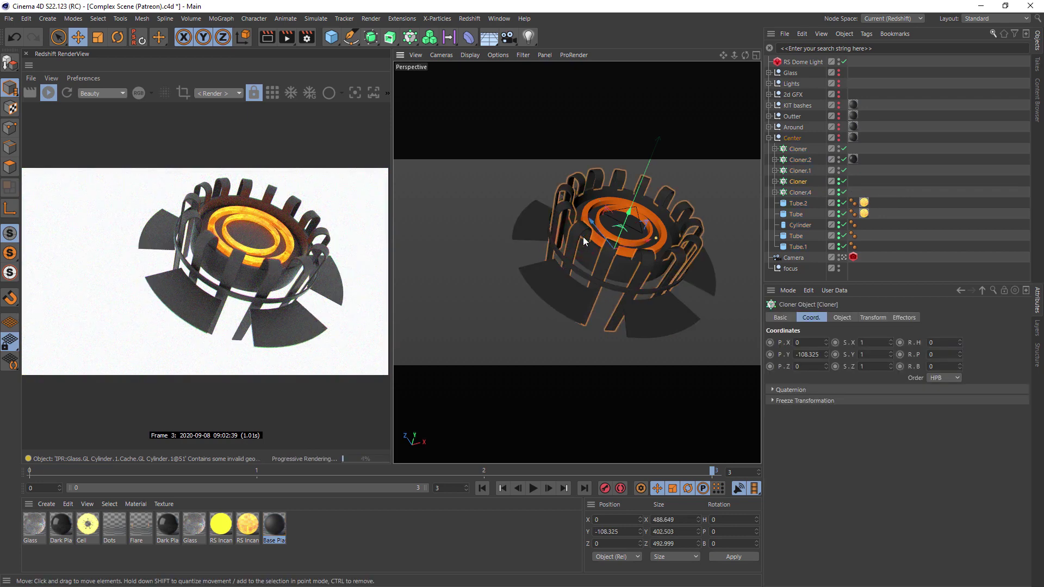
{"action": "left_click", "coordinate": [774, 181]}
{"action": "left_click", "coordinate": [809, 203]}
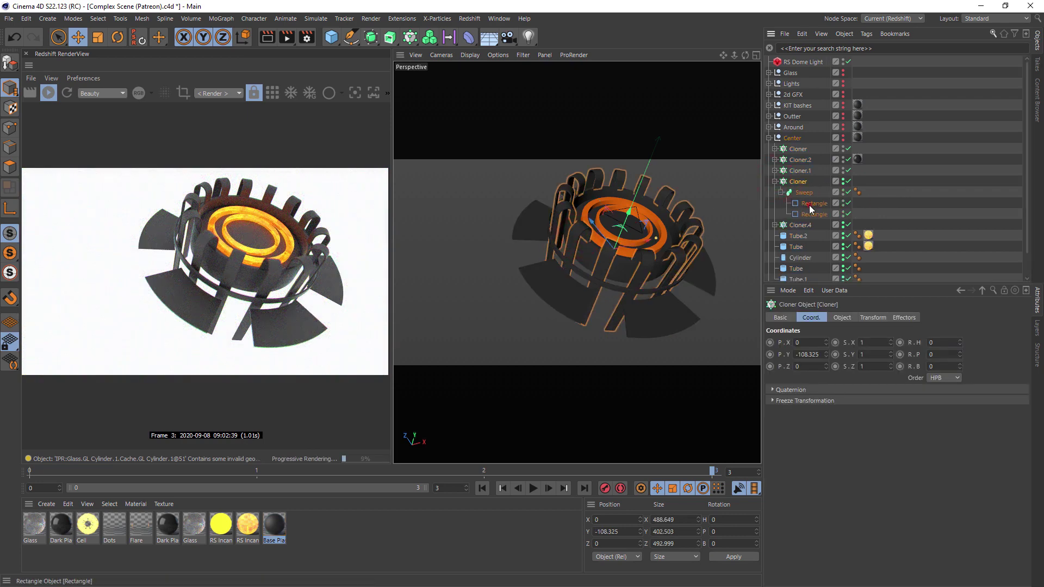
{"action": "left_click", "coordinate": [804, 193]}
{"action": "left_click", "coordinate": [842, 317]}
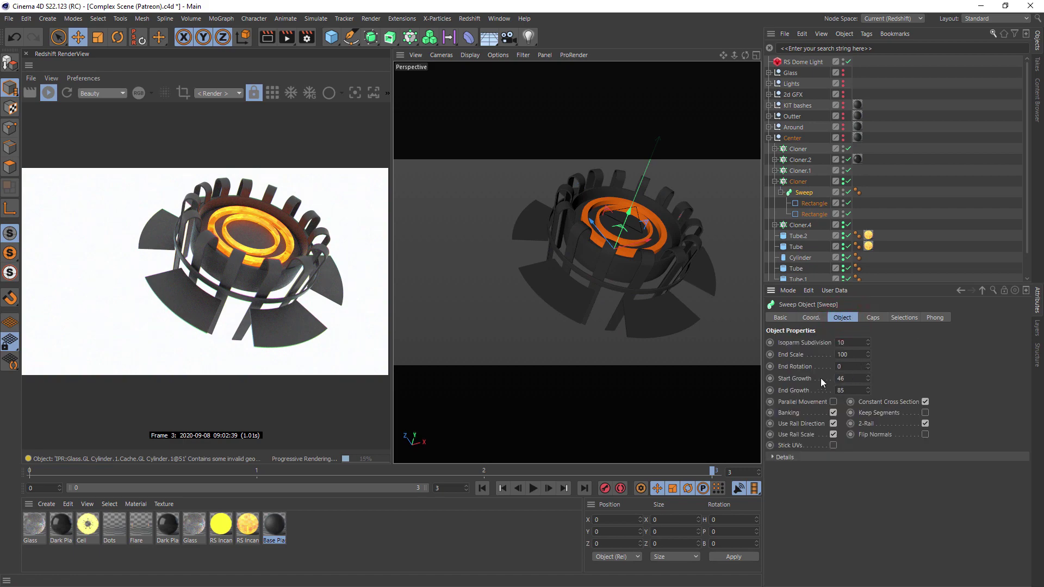
{"action": "left_click_drag", "start_coordinate": [868, 379], "coordinate": [871, 371]}
Step: Toggle Cloner.2, show the glowing capsules, and select the Capsule inside the top Cloner
{"action": "left_click", "coordinate": [775, 181]}
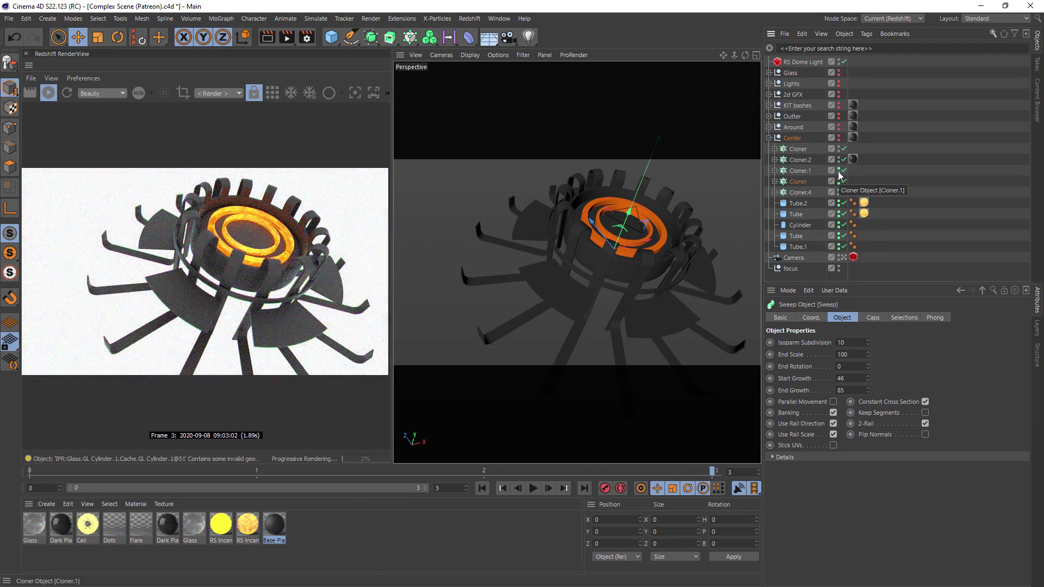
{"action": "left_click", "coordinate": [839, 163]}
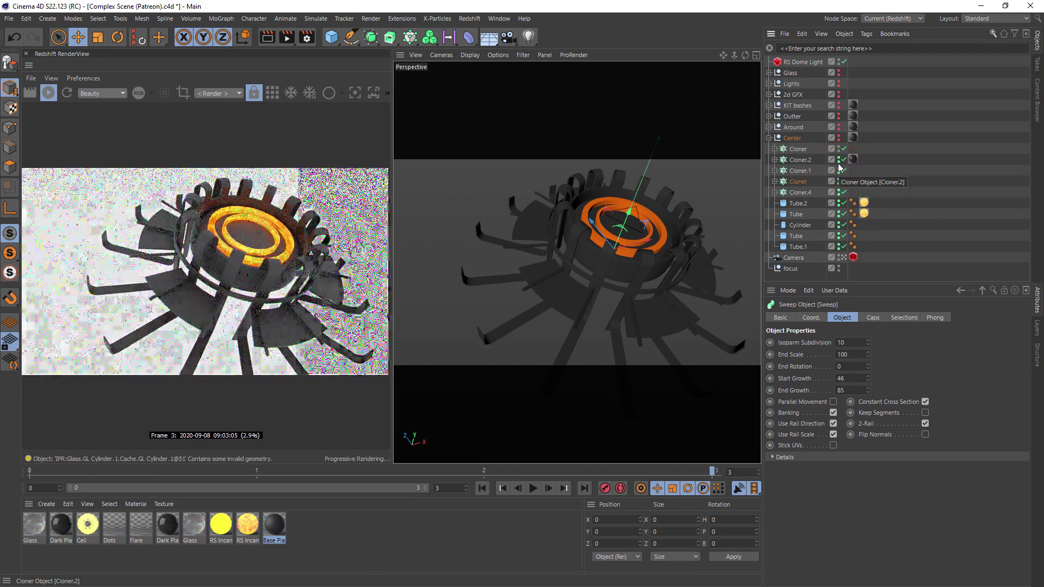
{"action": "left_click", "coordinate": [838, 151]}
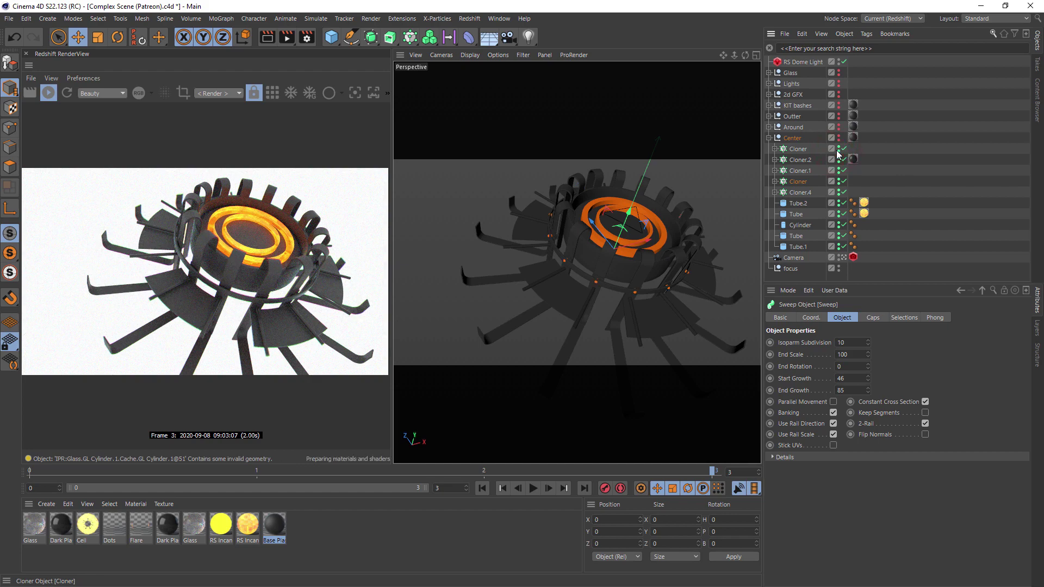
{"action": "left_click", "coordinate": [775, 149]}
{"action": "left_click", "coordinate": [804, 160]}
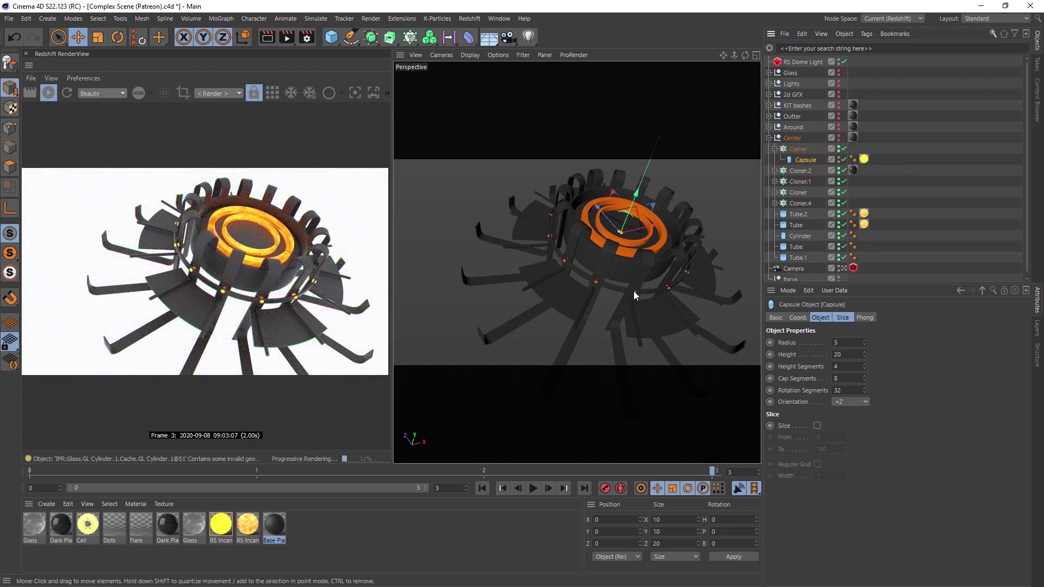
Step: Review the Capsule's RS Incandescent material and Redshift GI settings, then hide the reactor geometry
{"action": "left_click", "coordinate": [863, 159]}
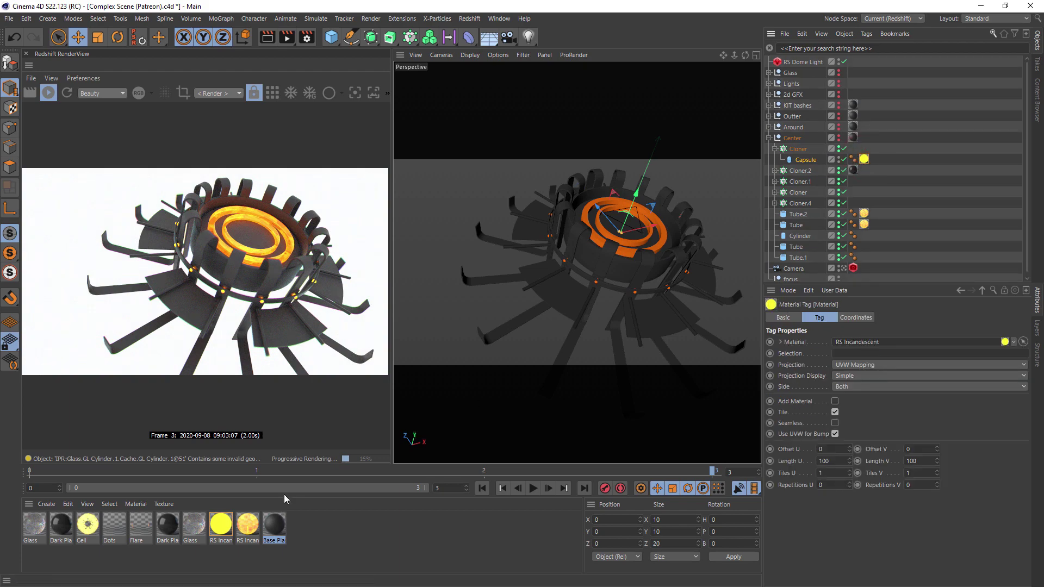
{"action": "double_click", "coordinate": [221, 524]}
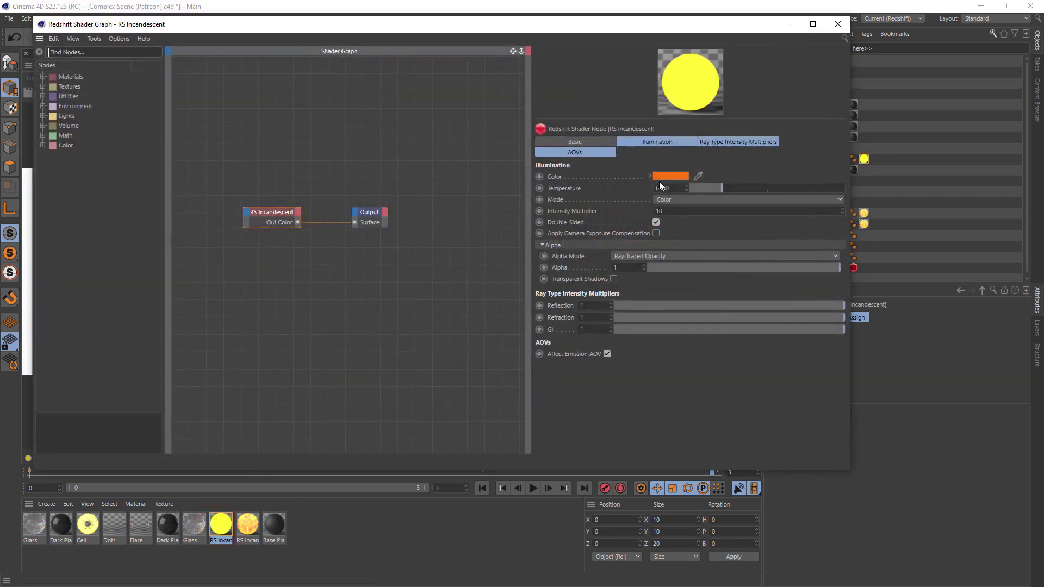
{"action": "left_click", "coordinate": [838, 24]}
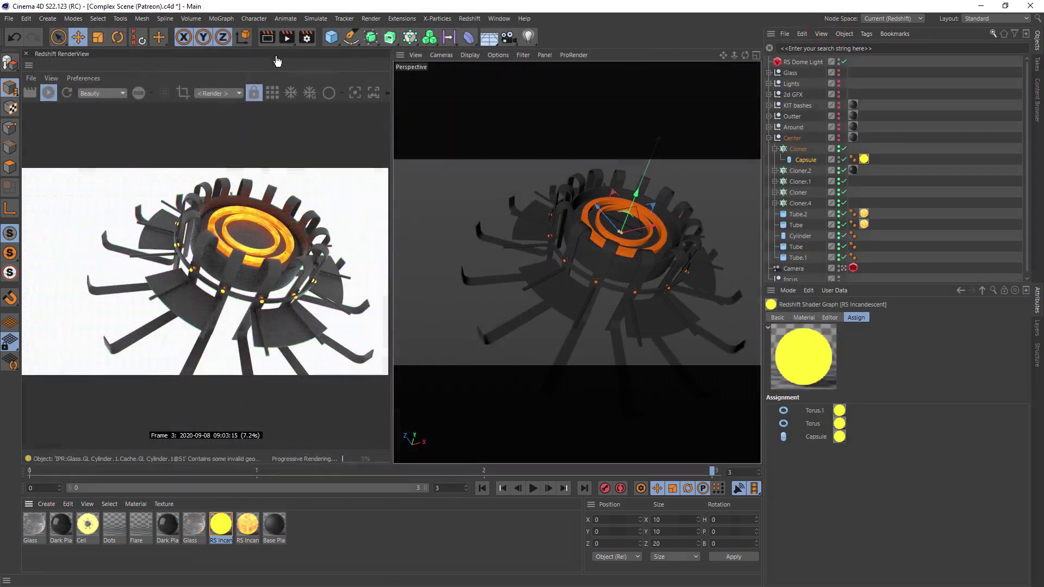
{"action": "left_click", "coordinate": [307, 38]}
{"action": "left_click", "coordinate": [347, 105]}
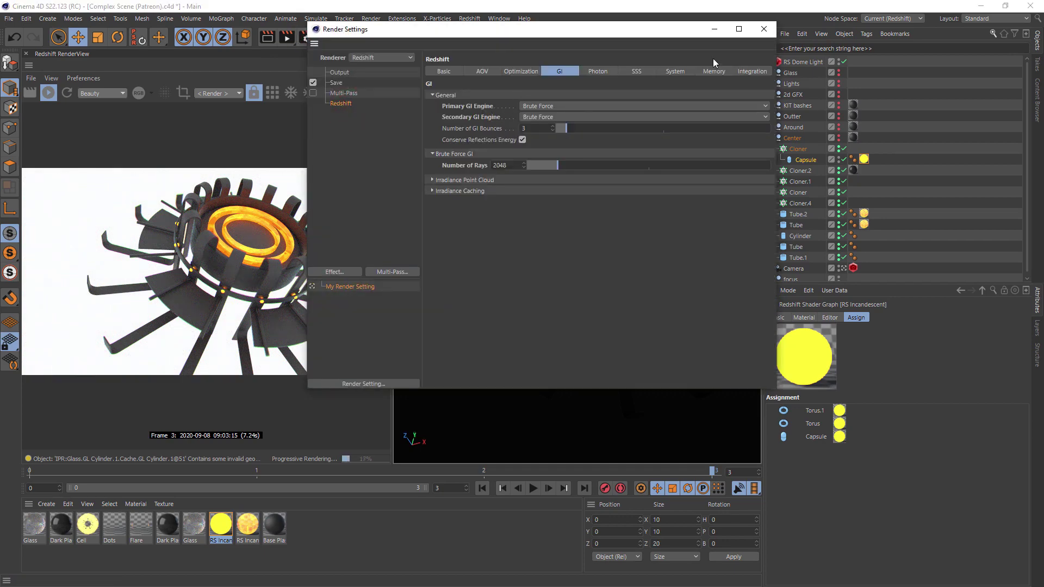
{"action": "left_click", "coordinate": [763, 32]}
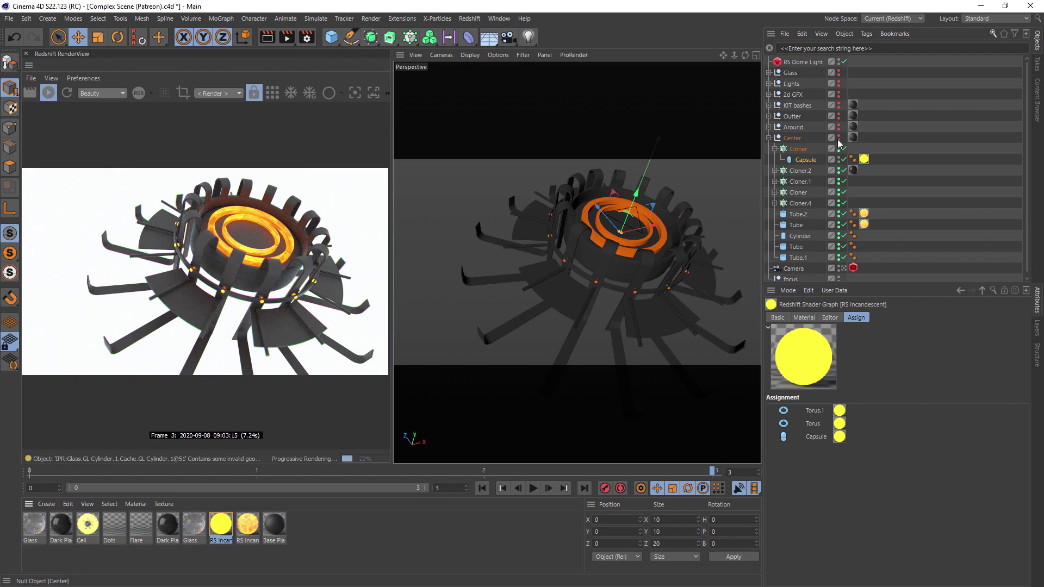
{"action": "left_click", "coordinate": [840, 150]}
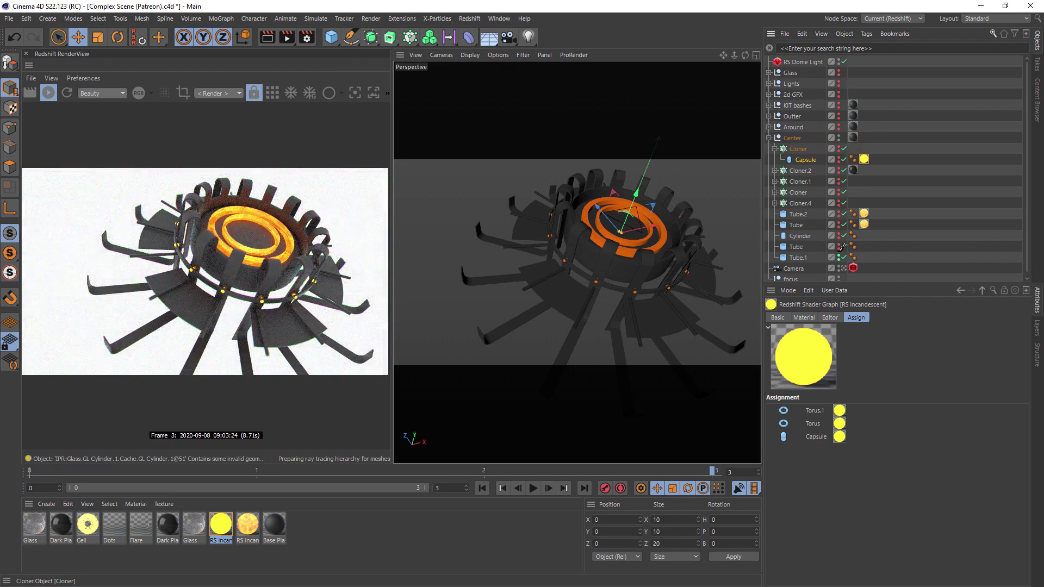
{"action": "left_click", "coordinate": [841, 248]}
Step: Bring the reactor geometry back and collapse the Center group
{"action": "left_click", "coordinate": [838, 149]}
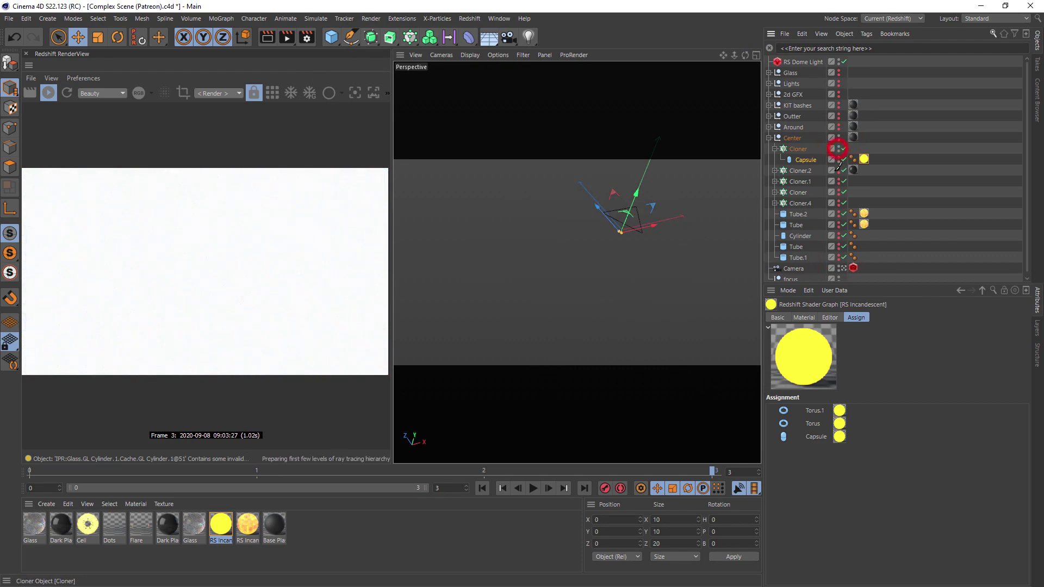
{"action": "left_click", "coordinate": [839, 247]}
{"action": "left_click", "coordinate": [767, 139]}
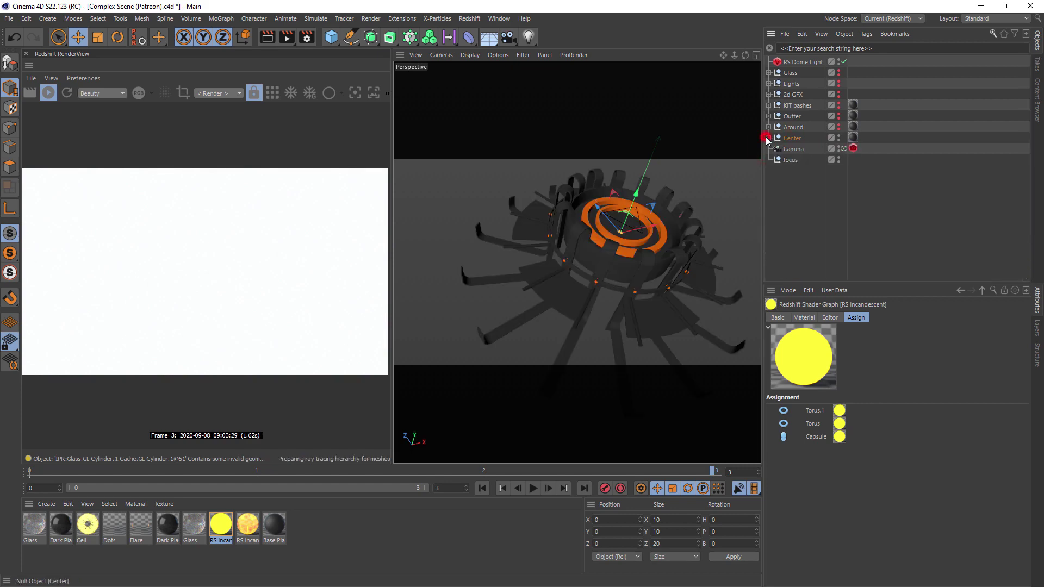
Step: Expand Around, show Cloner.1 and the last Cloner, and expand that Cloner's children
{"action": "left_click", "coordinate": [767, 128]}
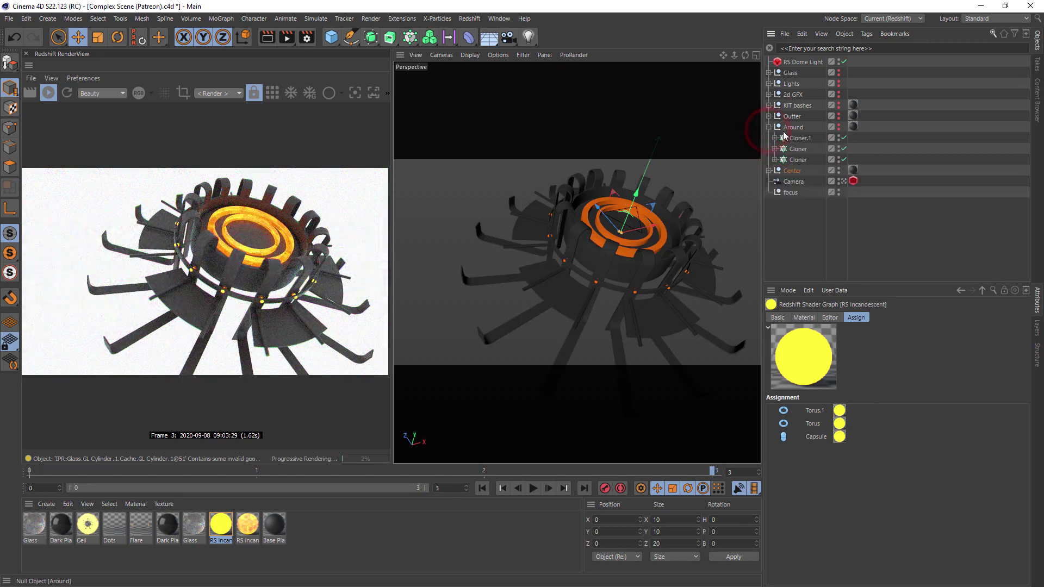
{"action": "left_click", "coordinate": [839, 136]}
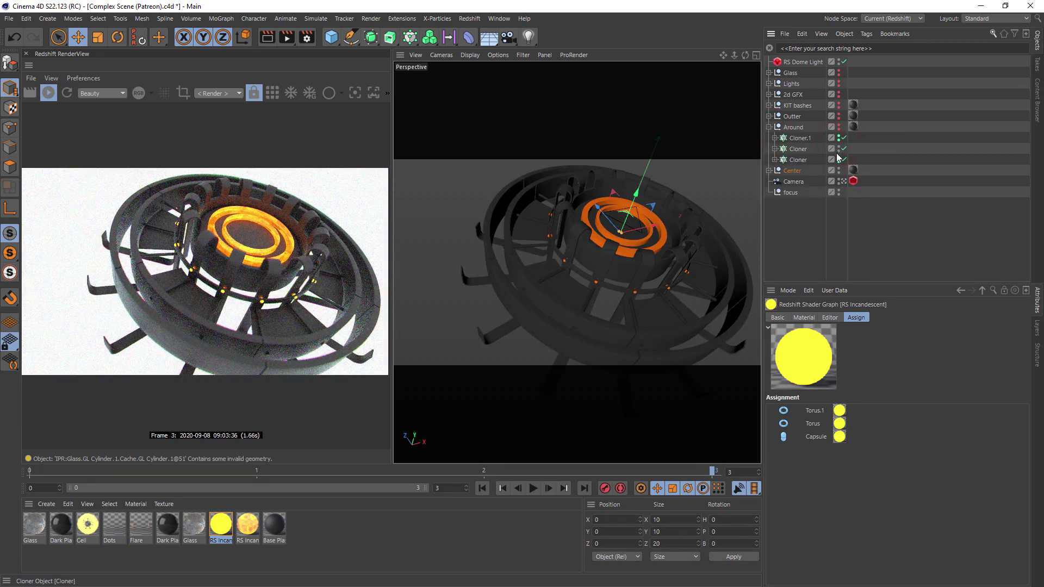
{"action": "left_click", "coordinate": [838, 158]}
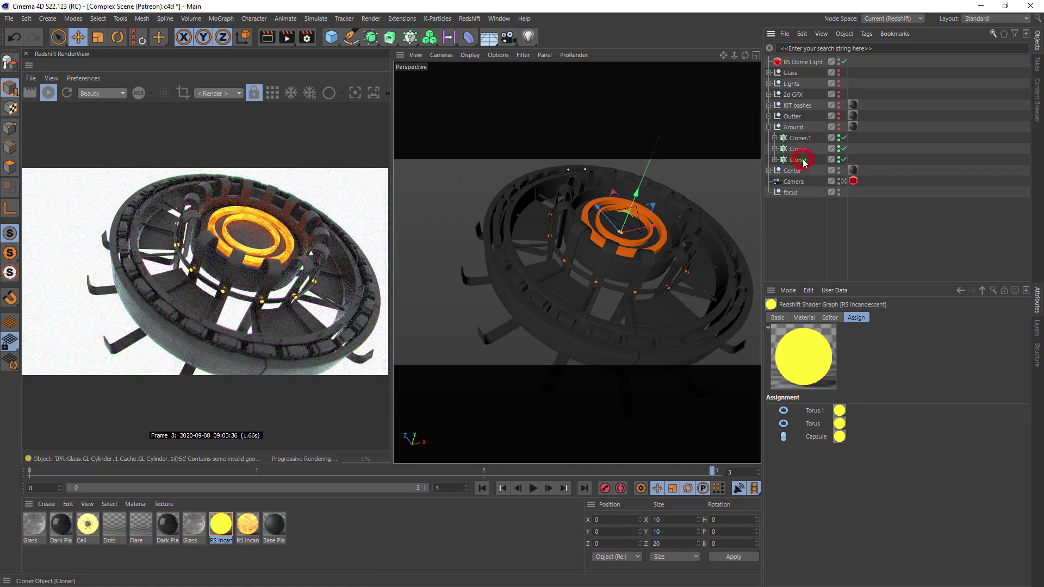
{"action": "left_click", "coordinate": [798, 159]}
{"action": "left_click", "coordinate": [774, 159]}
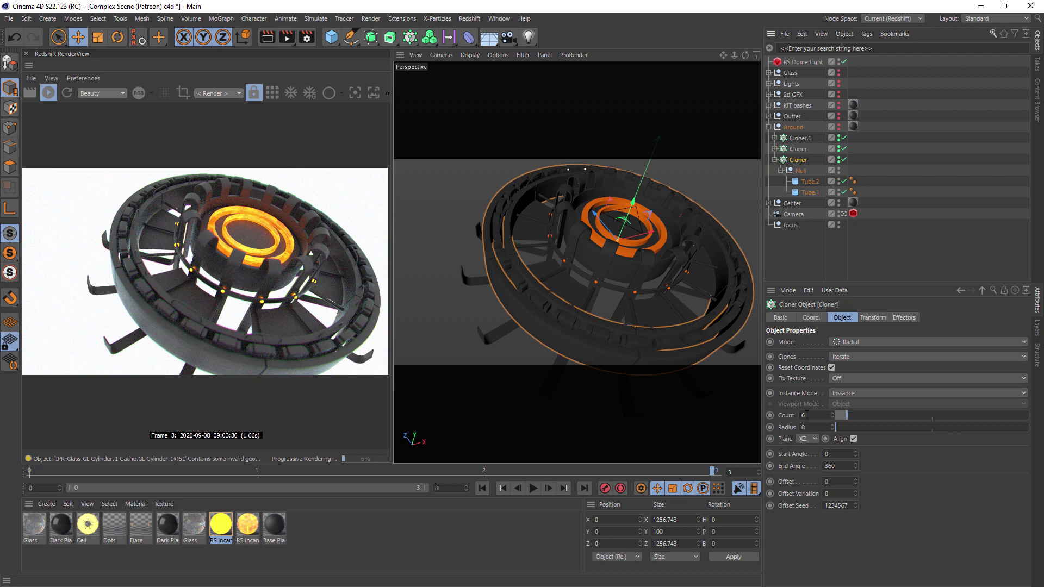
Step: On Tube.2 in the Around group, change Slice To to 60, then back to 59.5
{"action": "left_click", "coordinate": [810, 182]}
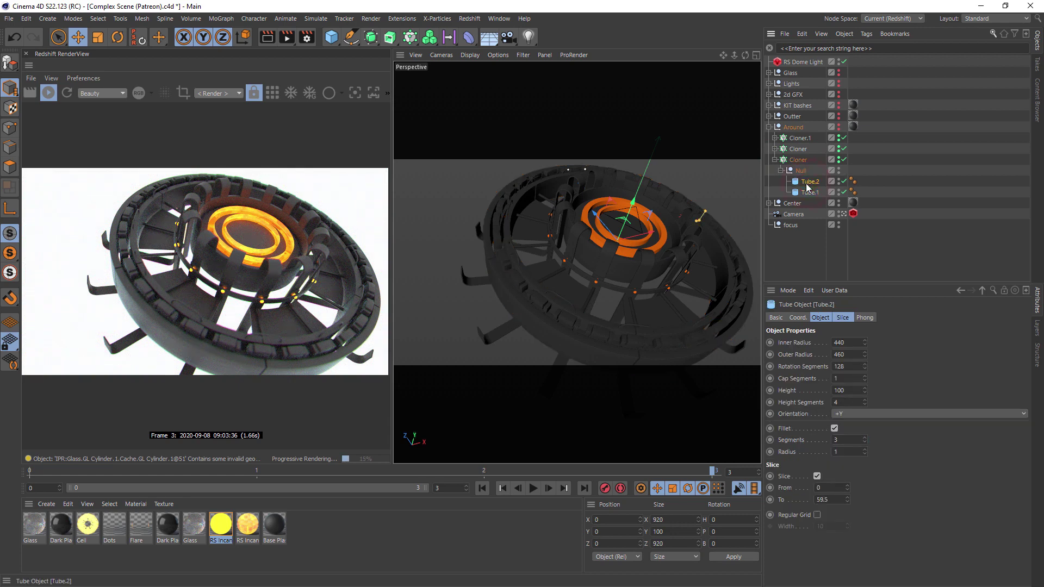
{"action": "left_click", "coordinate": [842, 318]}
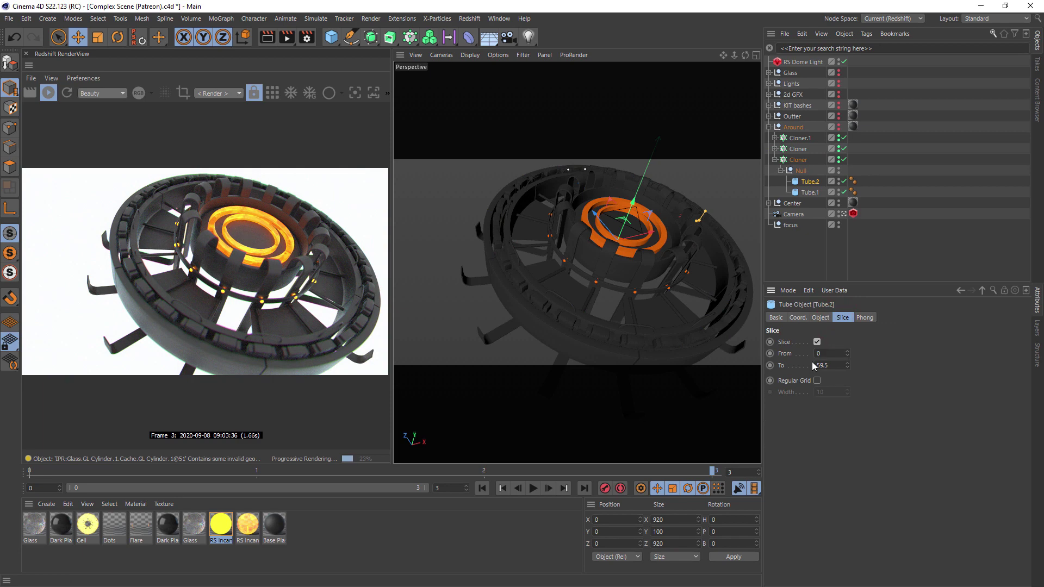
{"action": "double_click", "coordinate": [831, 364]}
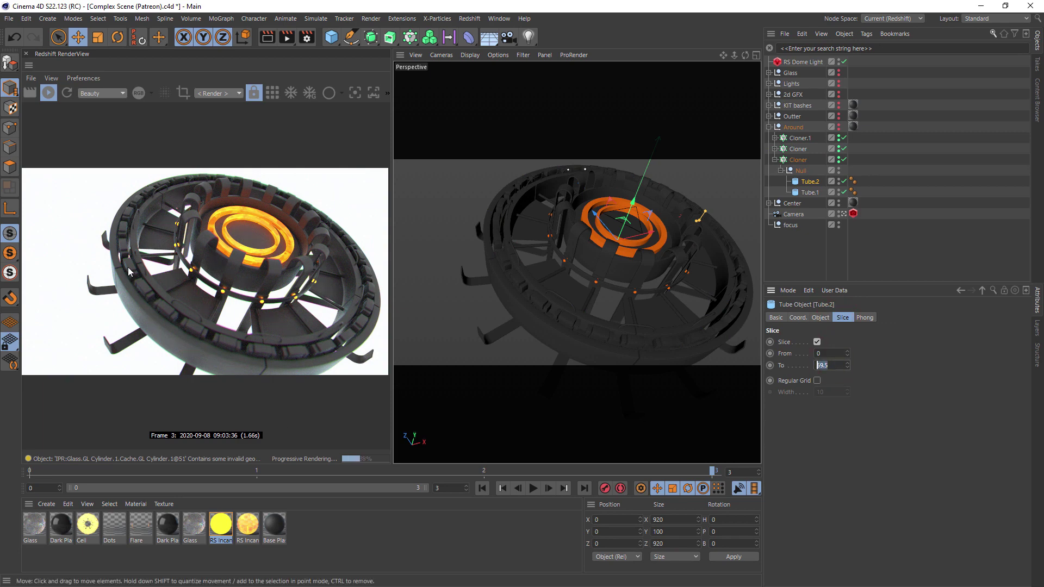
{"action": "type", "text": "60"}
{"action": "key", "text": "Return"}
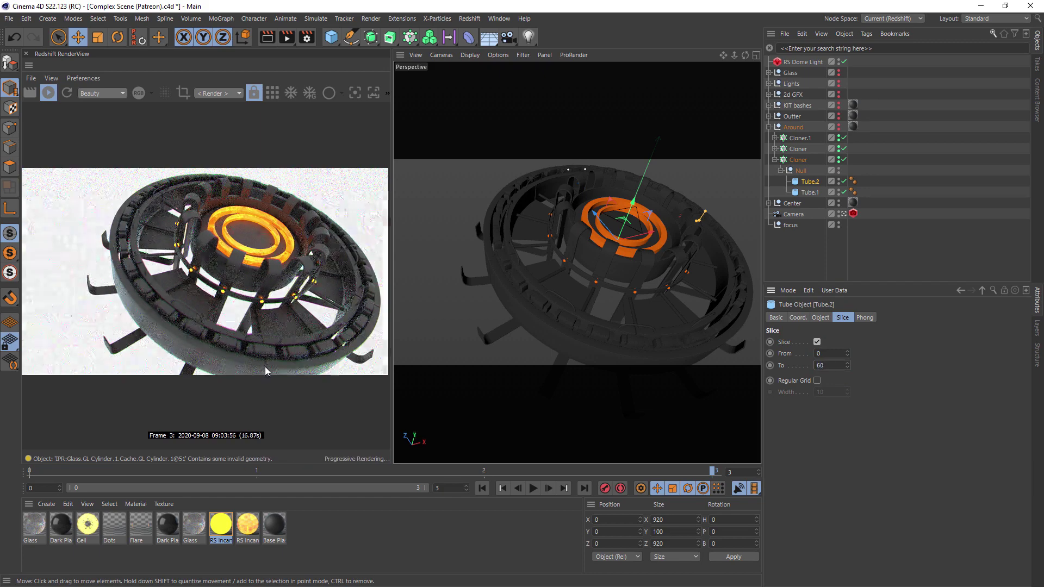
{"action": "double_click", "coordinate": [827, 364]}
{"action": "type", "text": "59"}
{"action": "key", "text": "Return"}
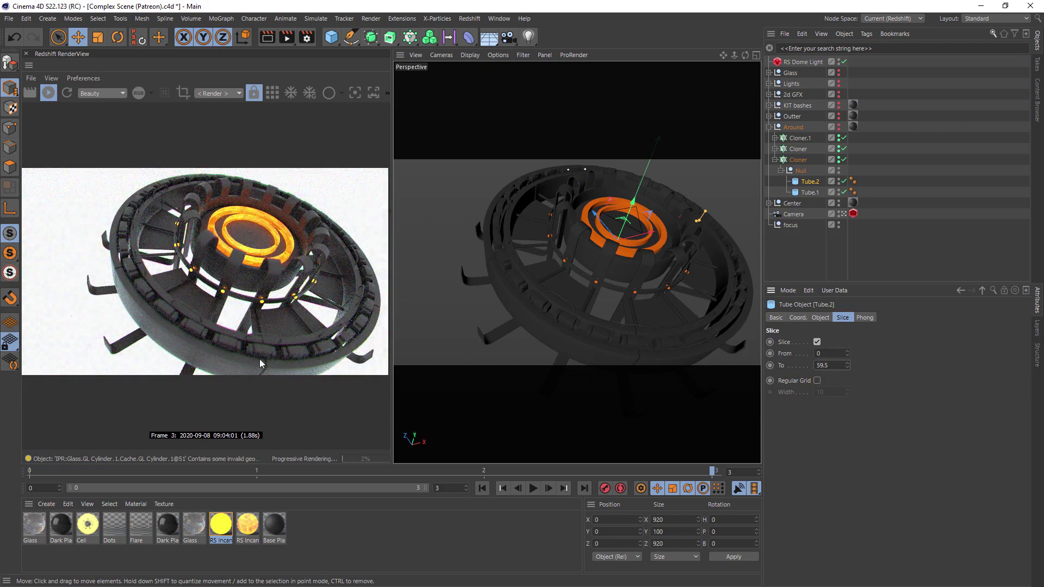
Step: Review Cloner.1's settings and collapse the Around group
{"action": "left_click", "coordinate": [516, 254]}
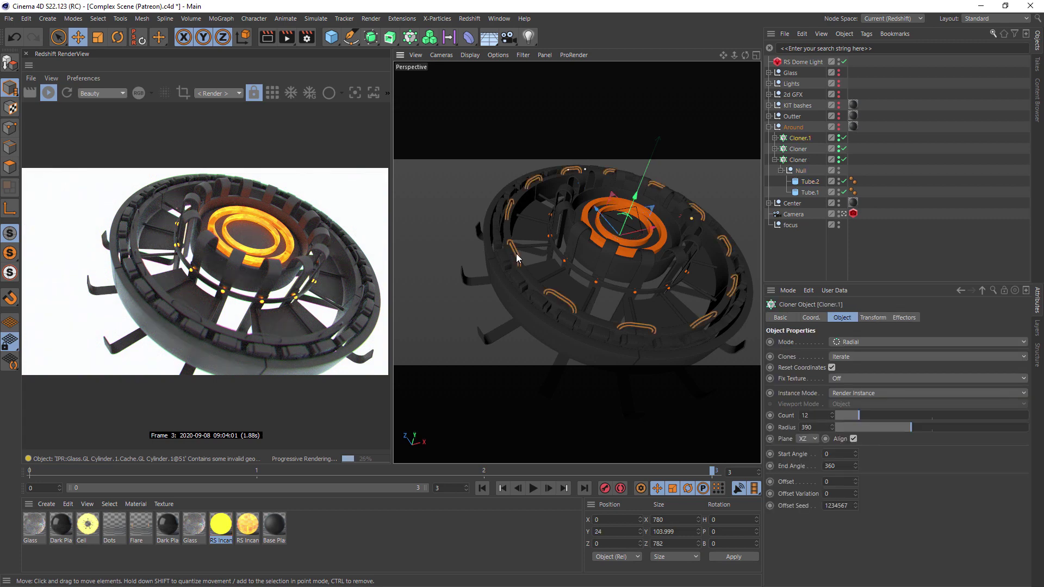
{"action": "left_click", "coordinate": [839, 130]}
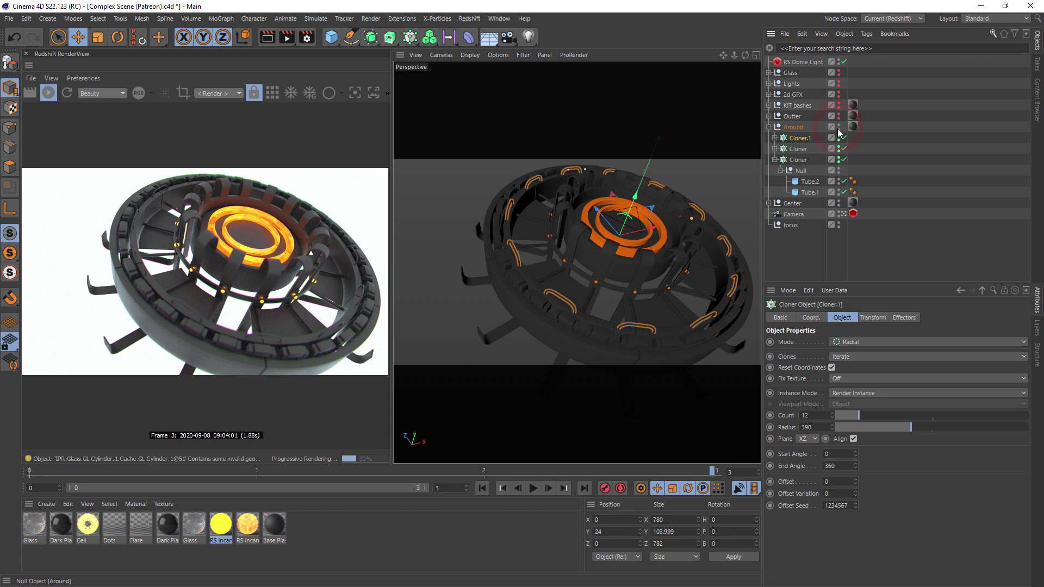
{"action": "left_click", "coordinate": [769, 126]}
Step: Make the Outter group visible and check its Torus ring and Cloner.1
{"action": "left_click", "coordinate": [768, 115]}
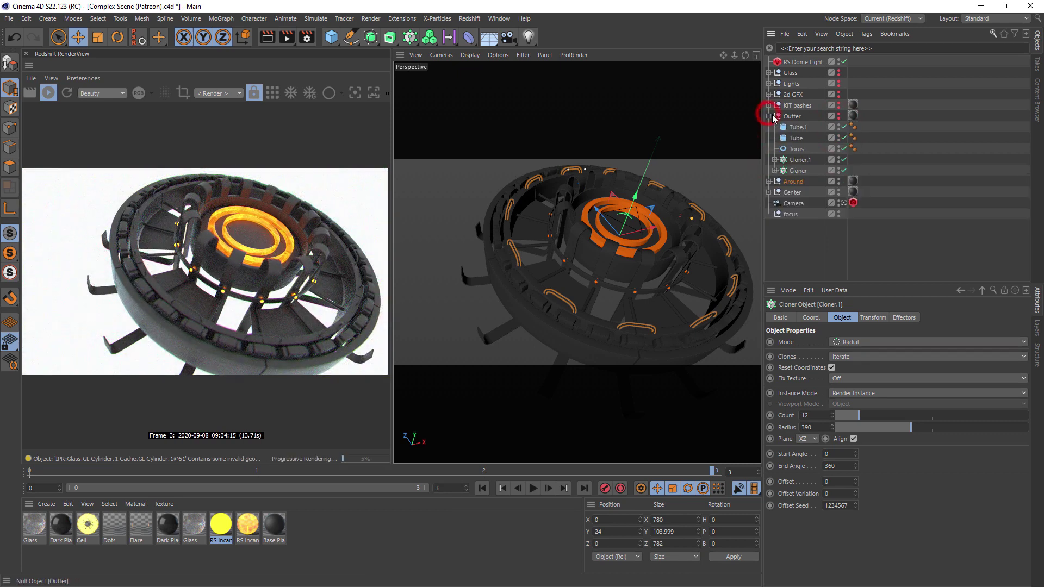
{"action": "left_click", "coordinate": [839, 115]}
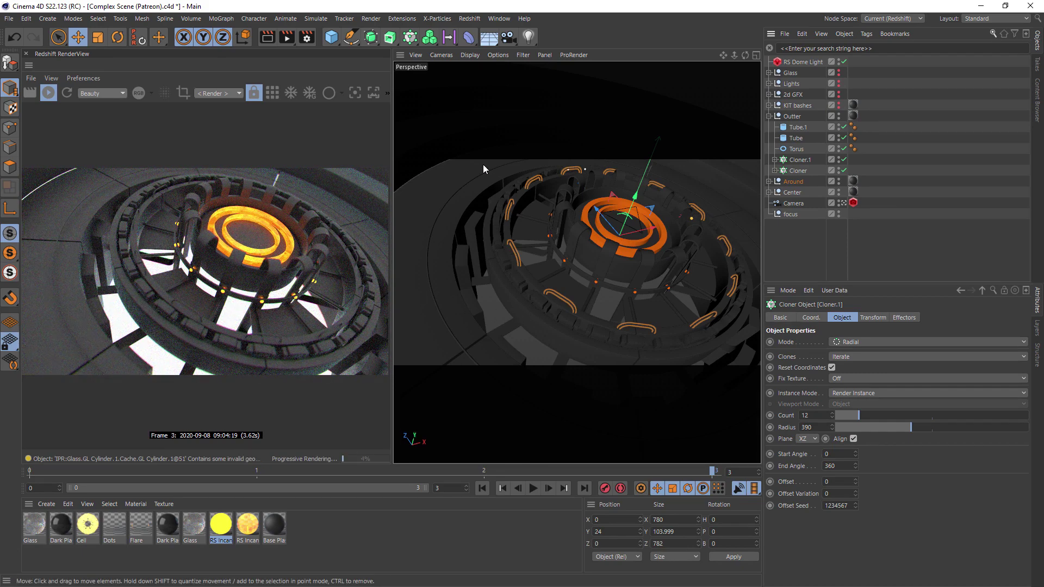
{"action": "left_click", "coordinate": [796, 149]}
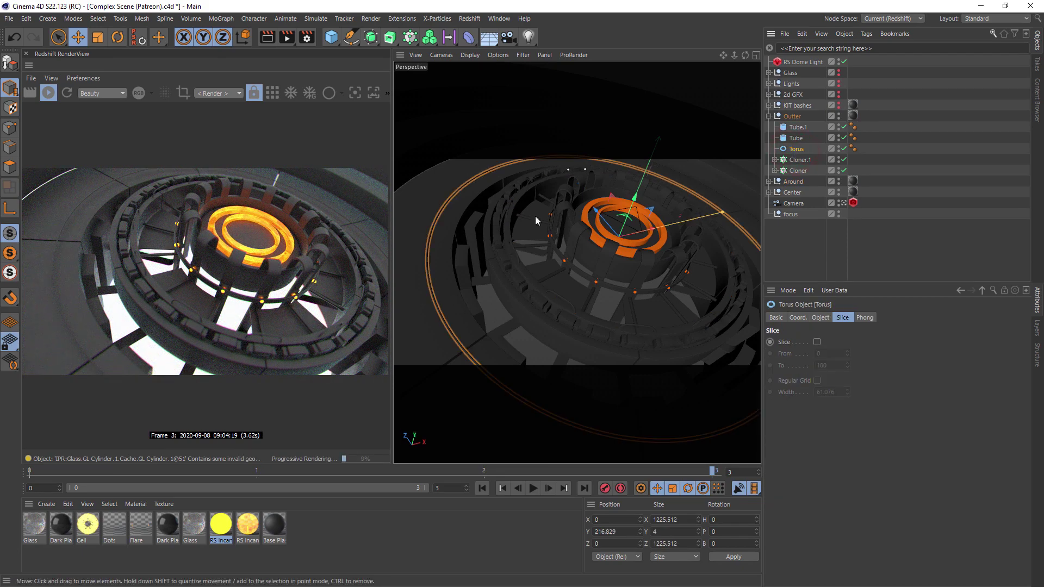
{"action": "left_click", "coordinate": [844, 160]}
{"action": "left_click", "coordinate": [844, 160]}
Step: Collapse Outter, expand KIT bashes, enable KIT Cloner.7, and select its clones
{"action": "left_click", "coordinate": [769, 117]}
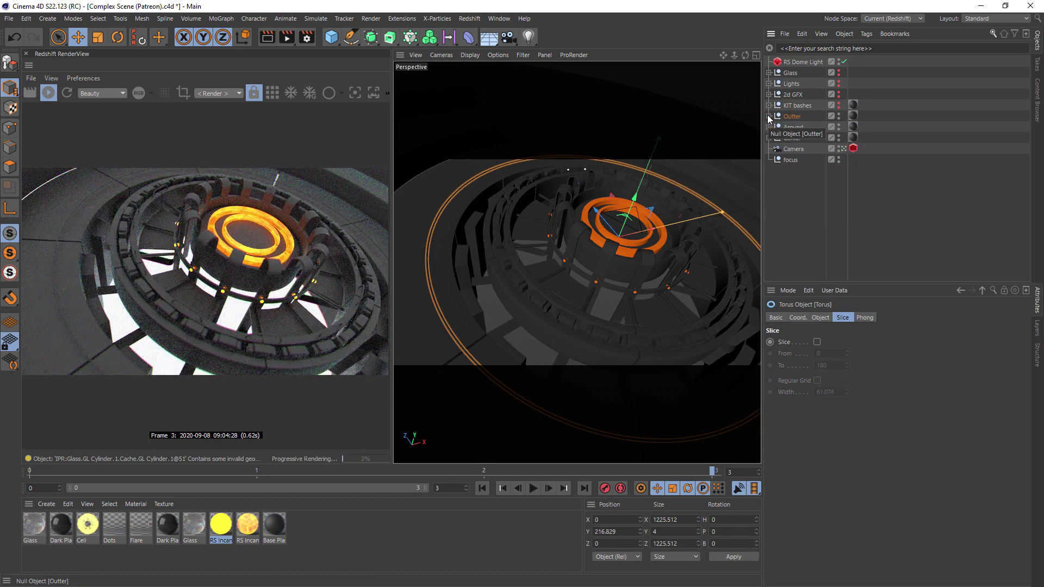
{"action": "left_click", "coordinate": [769, 105]}
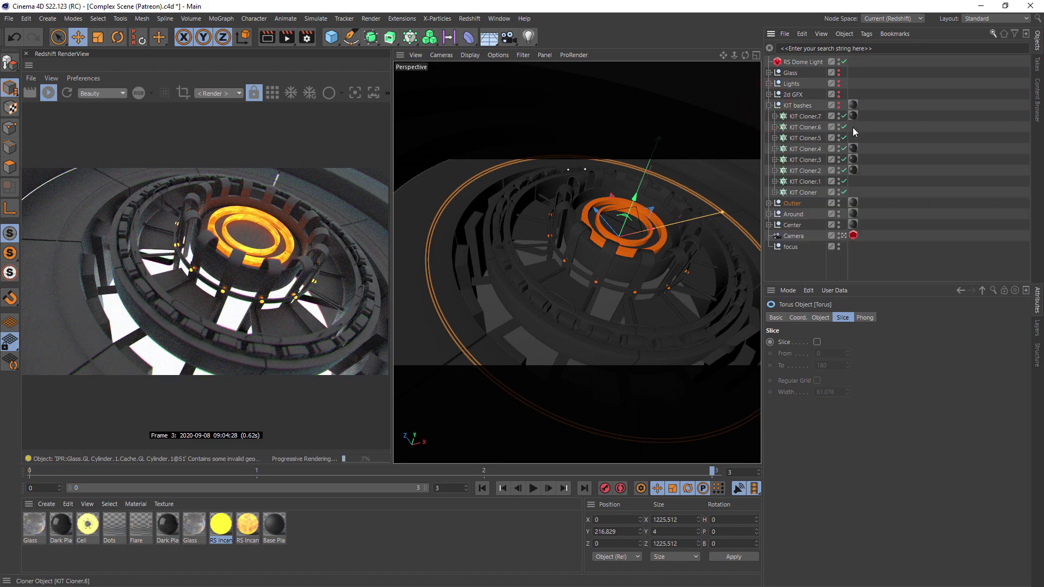
{"action": "left_click", "coordinate": [840, 117]}
{"action": "left_click", "coordinate": [842, 180]}
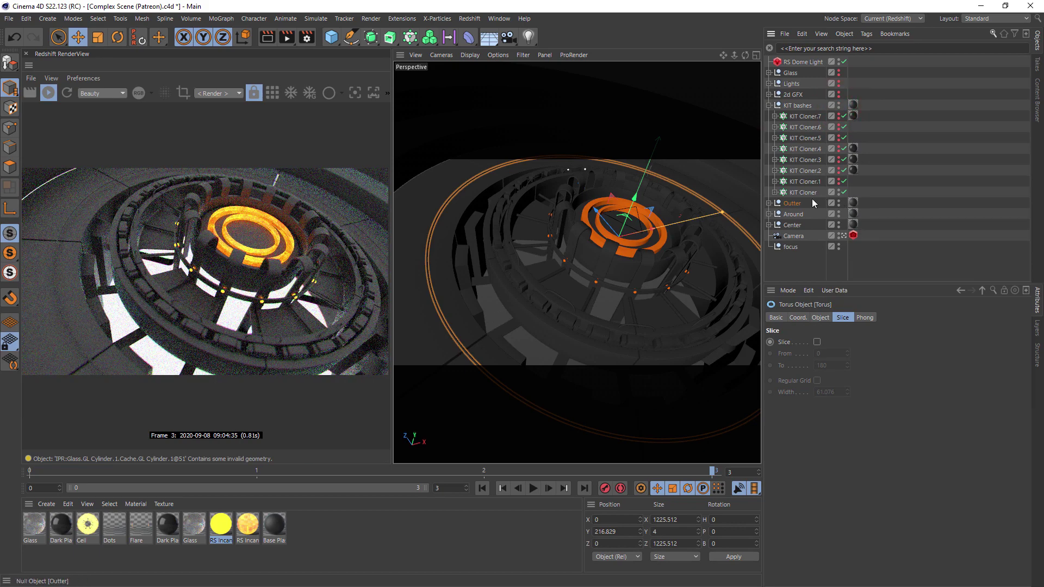
{"action": "left_click", "coordinate": [581, 232]}
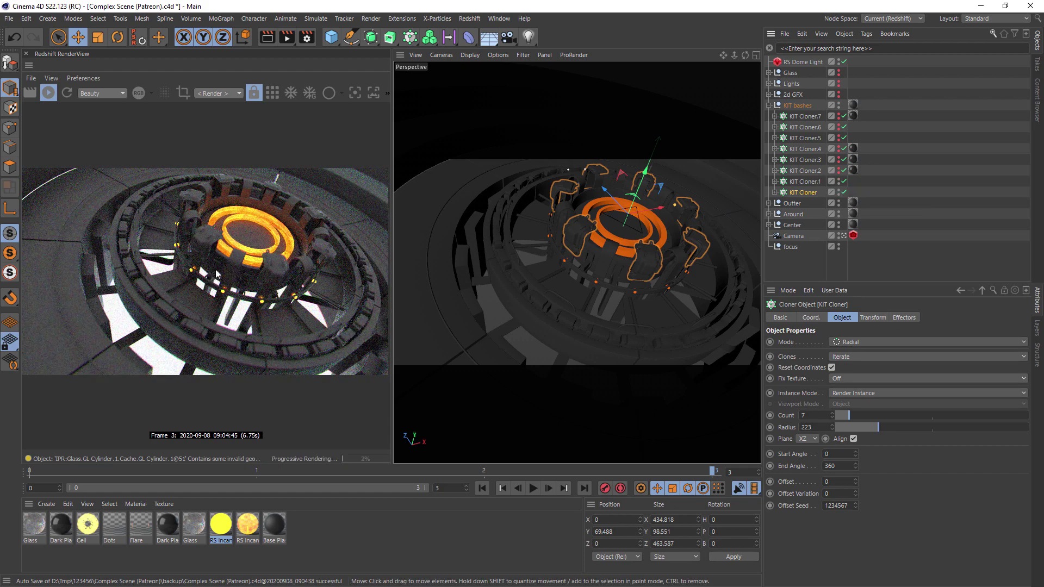
Step: Enable KIT Cloner.2's dots, check KIT Cloner.6, then select KIT Cloner.7's material tag
{"action": "left_click", "coordinate": [838, 170]}
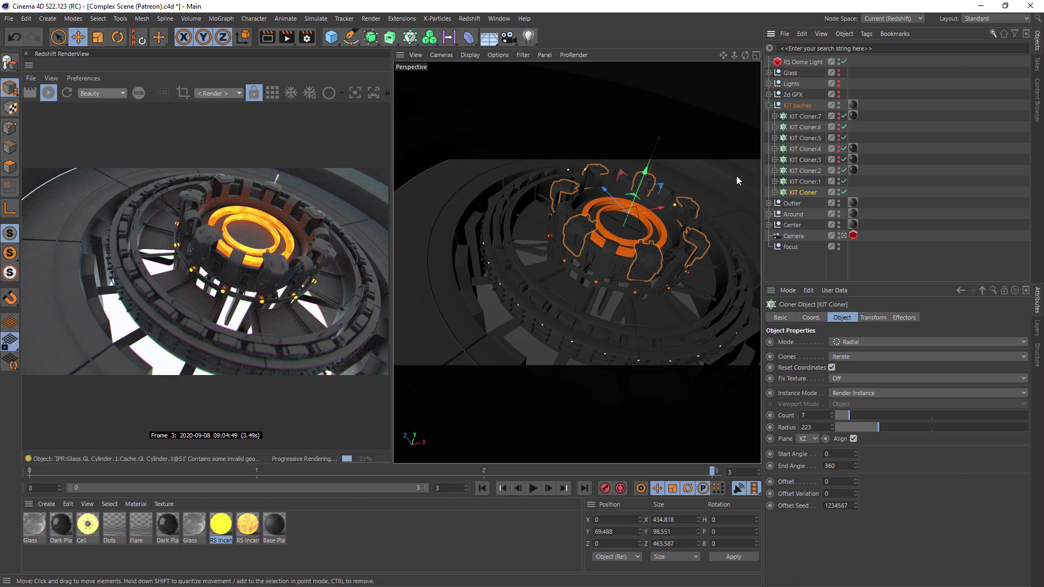
{"action": "left_click", "coordinate": [843, 170]}
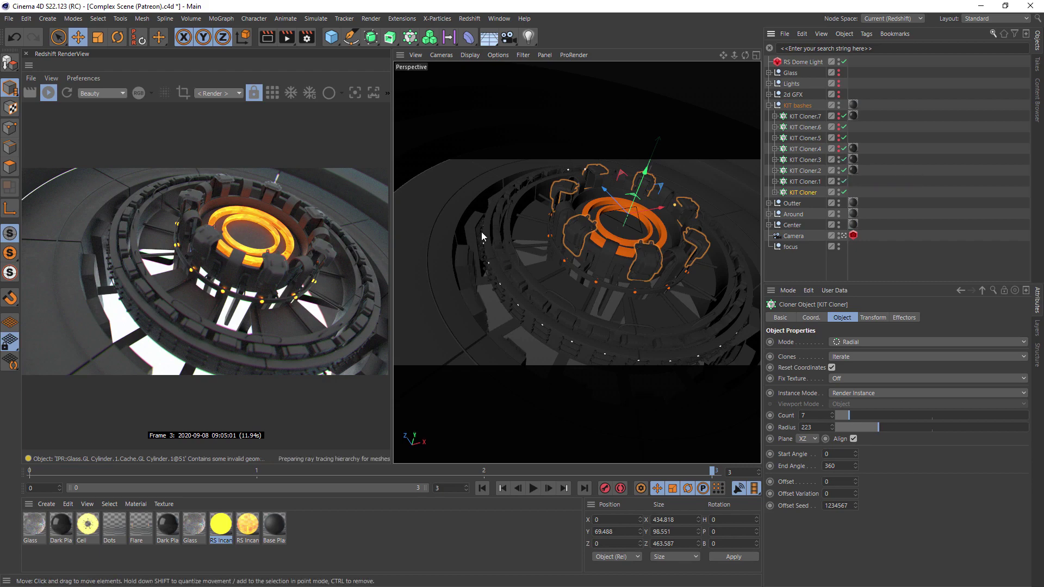
{"action": "left_click", "coordinate": [842, 138]}
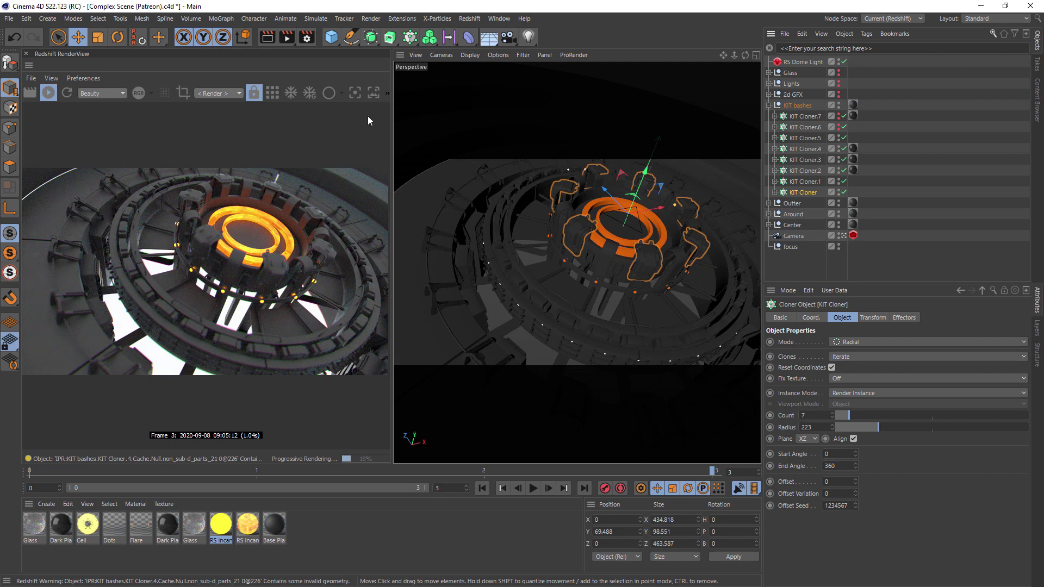
{"action": "left_click", "coordinate": [838, 126]}
{"action": "left_click", "coordinate": [838, 127]}
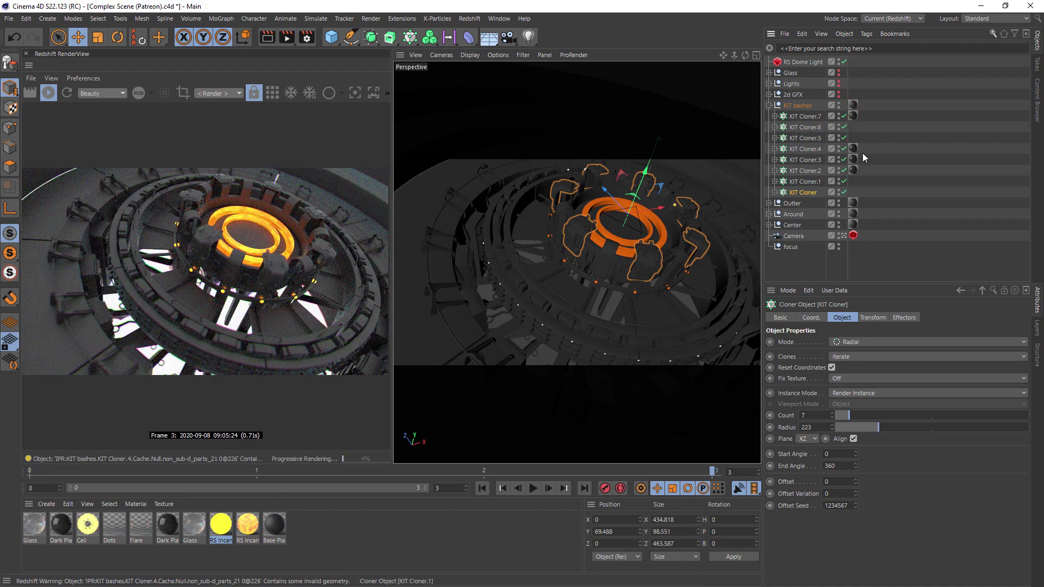
{"action": "left_click", "coordinate": [853, 116]}
Step: Review the Dark Plastic node graph, then delete all unused materials
{"action": "double_click", "coordinate": [62, 534]}
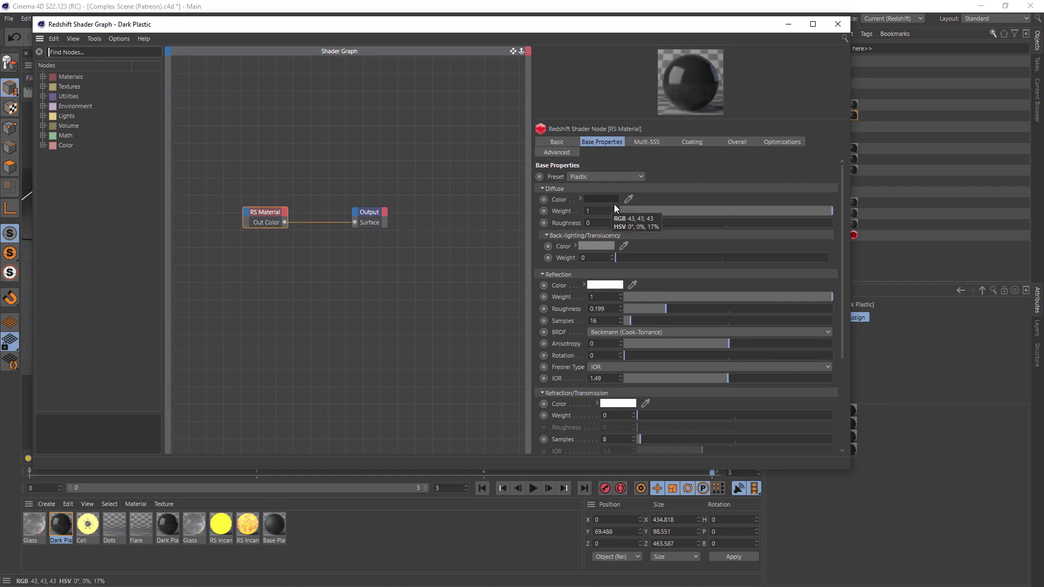
{"action": "left_click", "coordinate": [837, 24]}
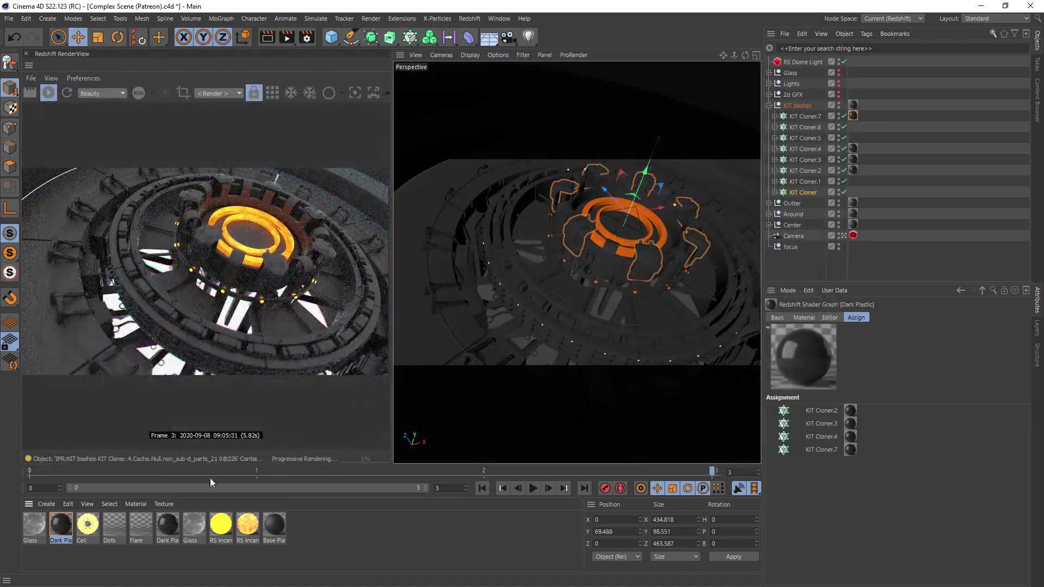
{"action": "left_click", "coordinate": [68, 504]}
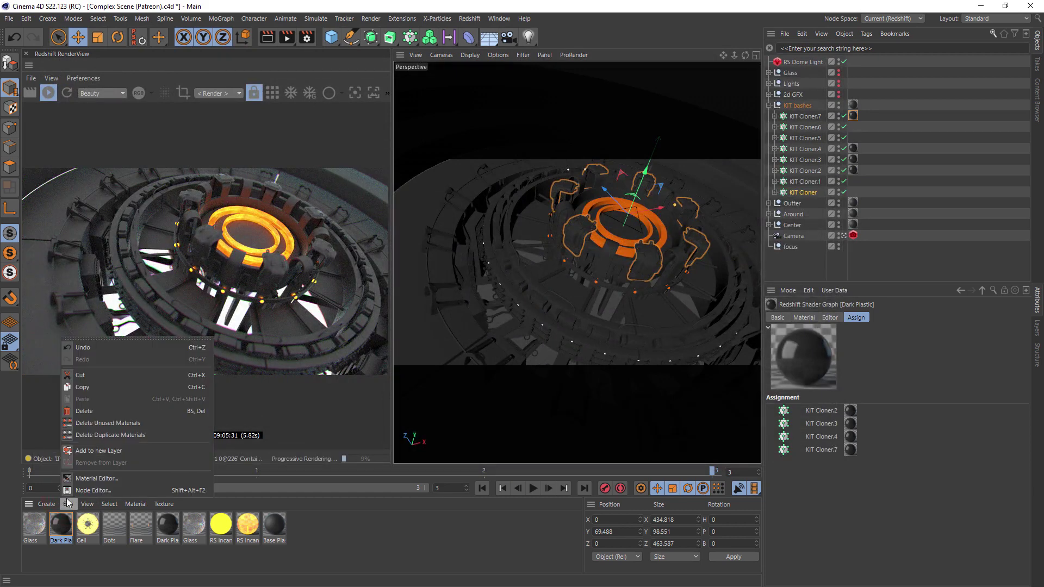
{"action": "left_click", "coordinate": [105, 423]}
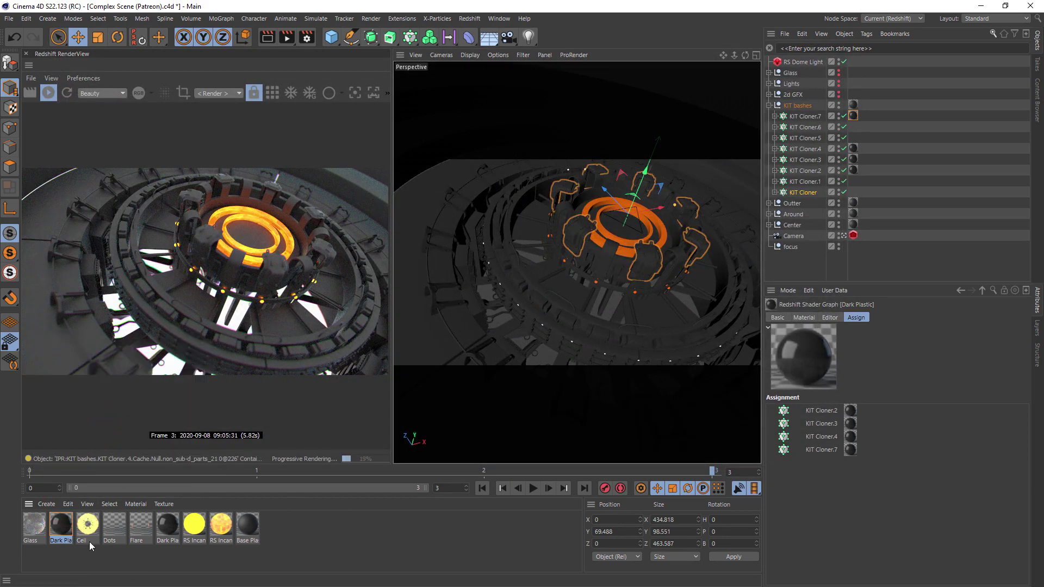
Step: Merge the duplicate Dark Plastic into the other and check Base Plastic and RS Incandescent assignments
{"action": "left_click_drag", "start_coordinate": [54, 528], "coordinate": [167, 525]}
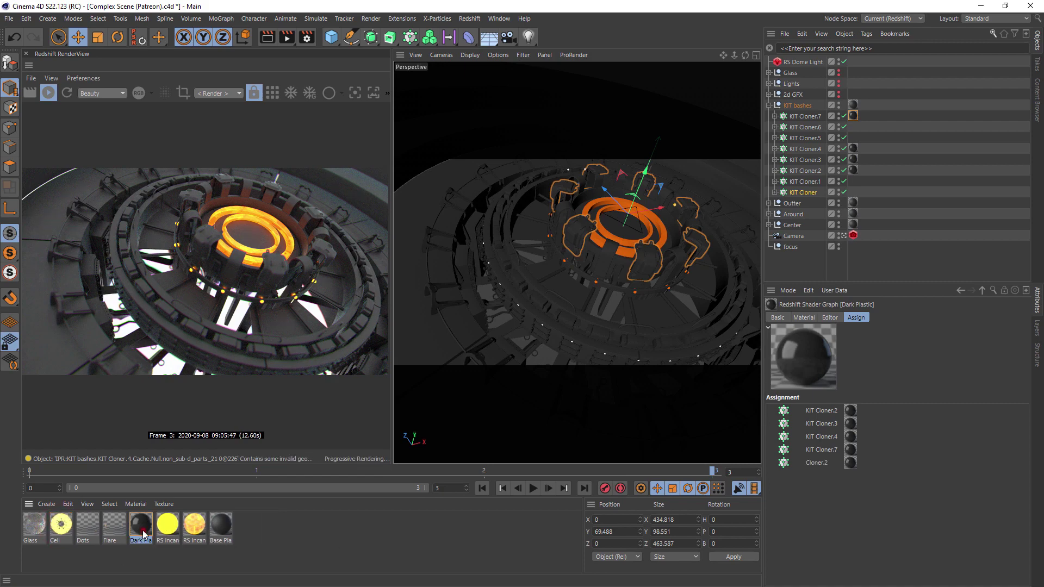
{"action": "left_click", "coordinate": [198, 535]}
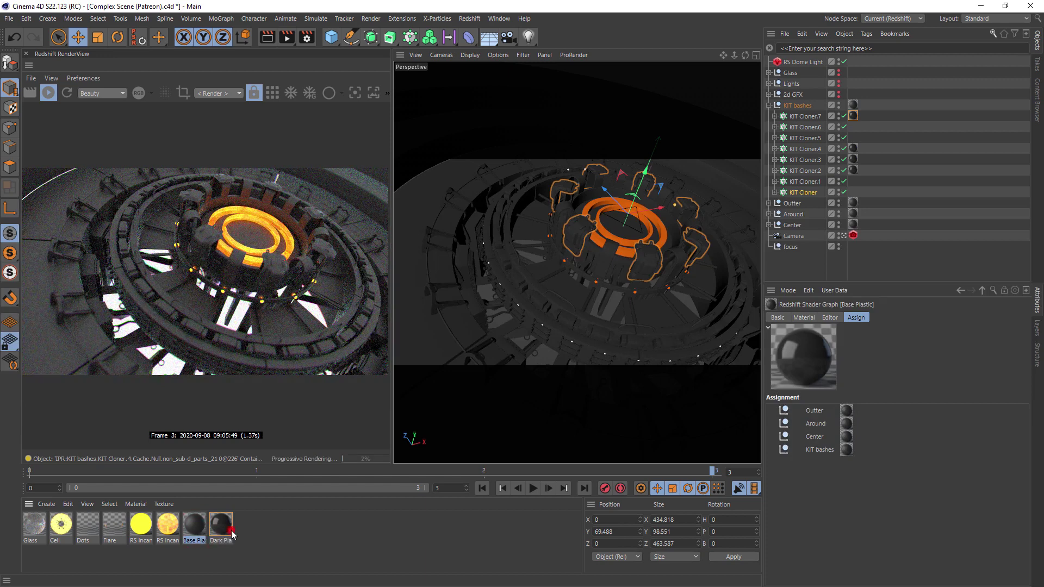
{"action": "left_click", "coordinate": [165, 530]}
{"action": "left_click", "coordinate": [141, 528]}
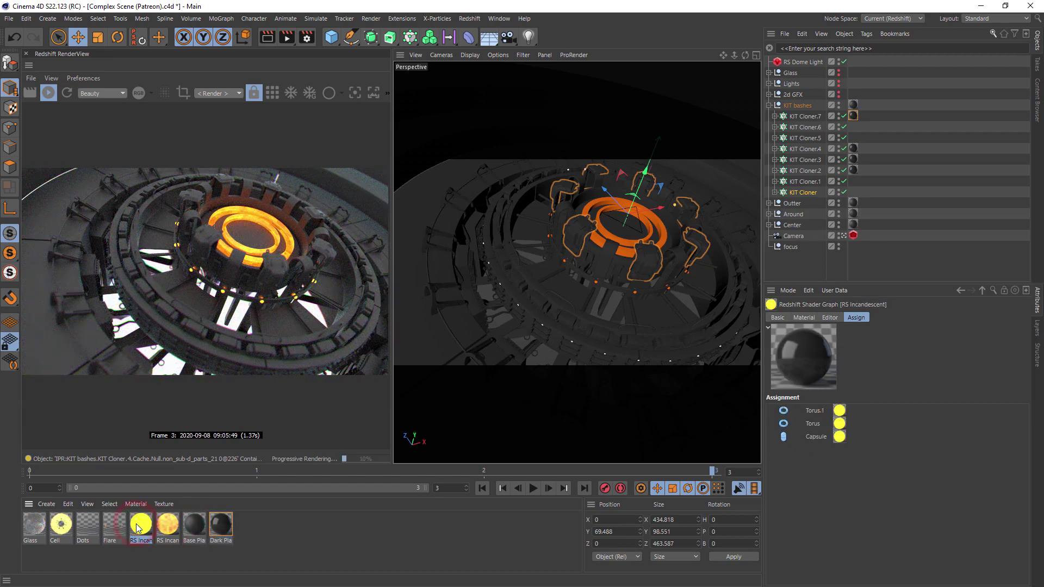
{"action": "left_click", "coordinate": [169, 525]}
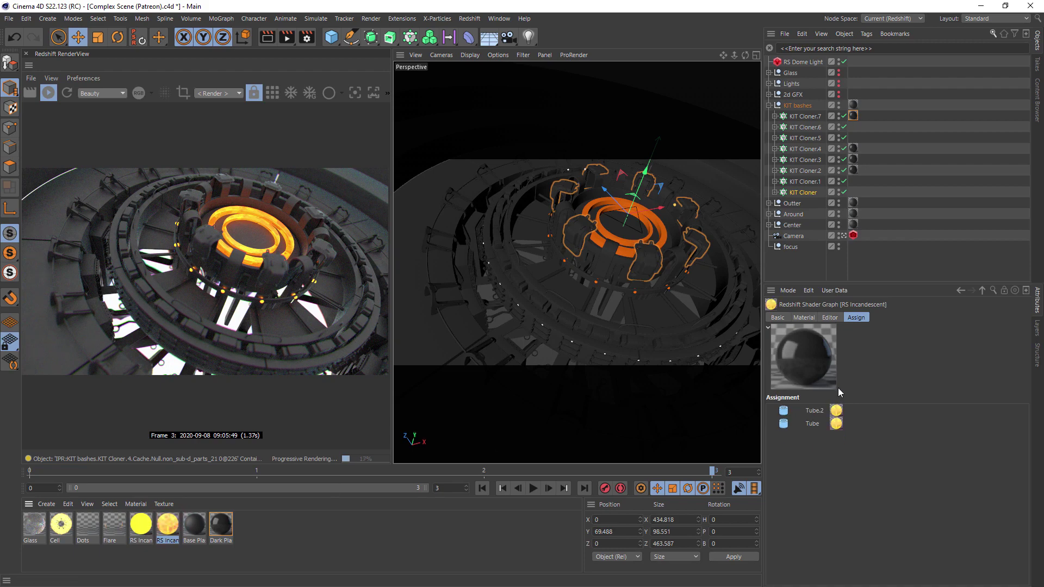
Step: In the Flare material, move the alpha ramp's black knot to 11.015
{"action": "double_click", "coordinate": [114, 525]}
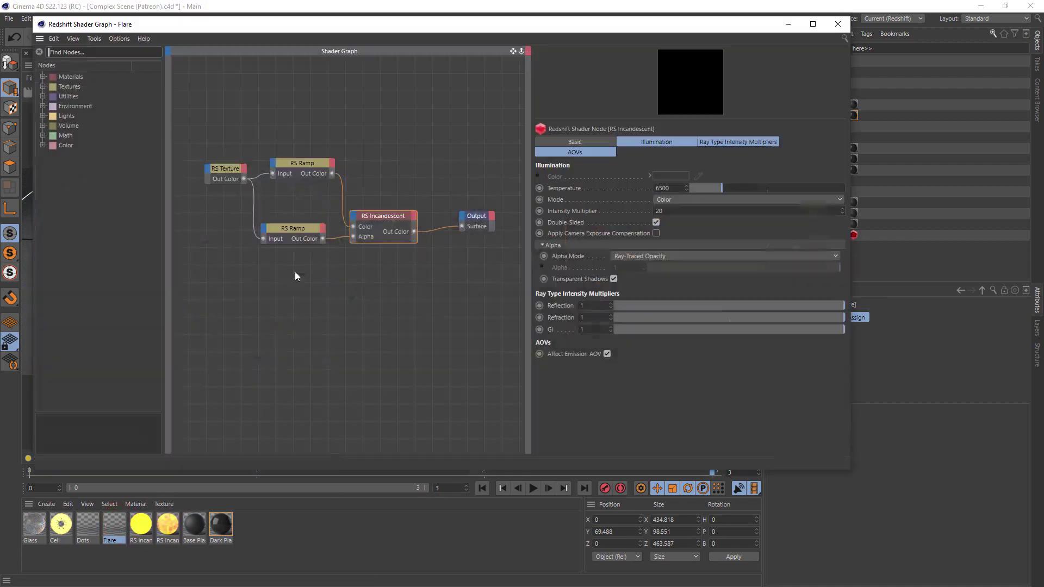
{"action": "left_click", "coordinate": [229, 168]}
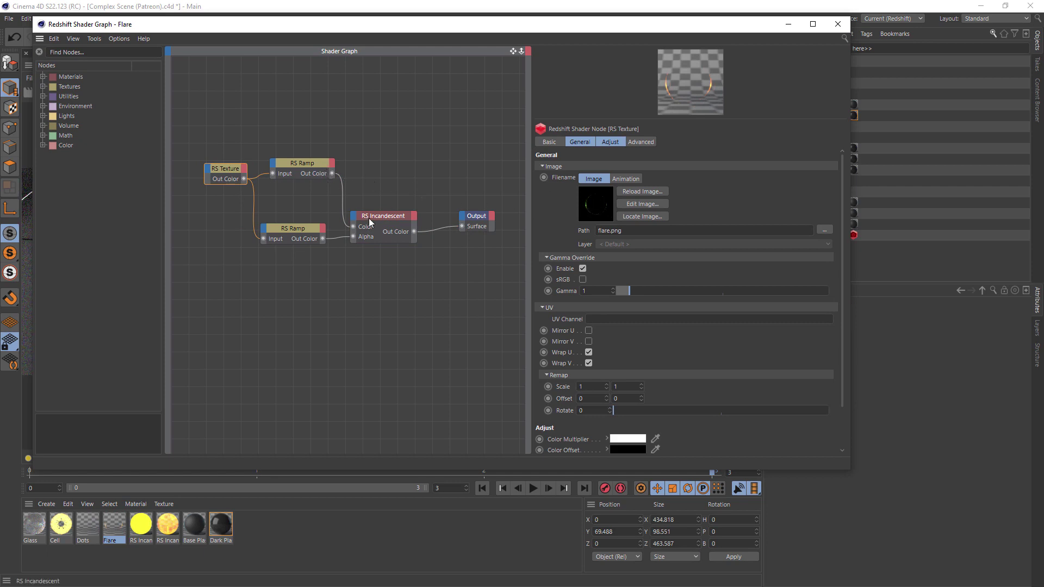
{"action": "left_click", "coordinate": [318, 166]}
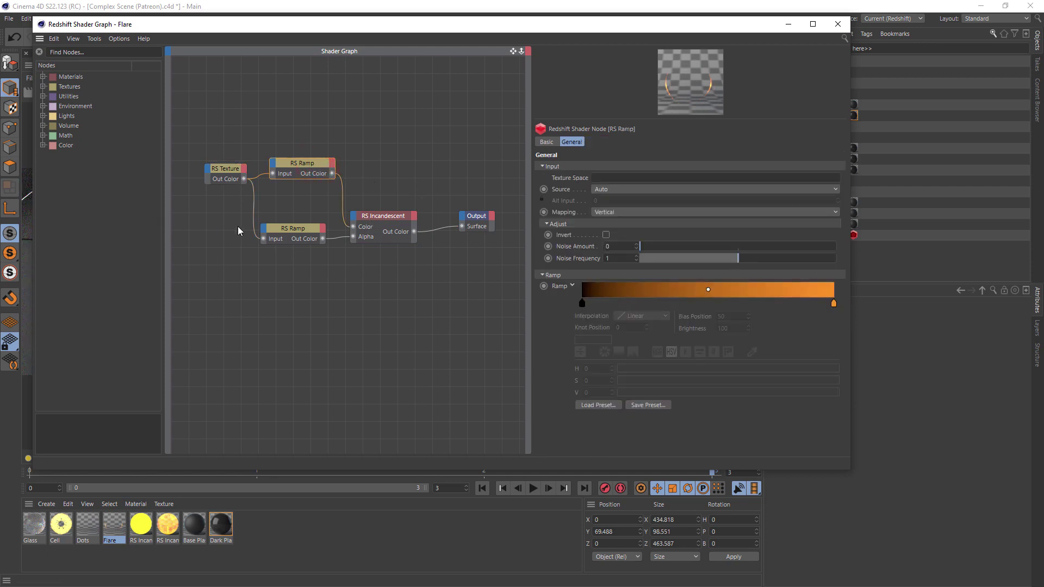
{"action": "left_click", "coordinate": [295, 231]}
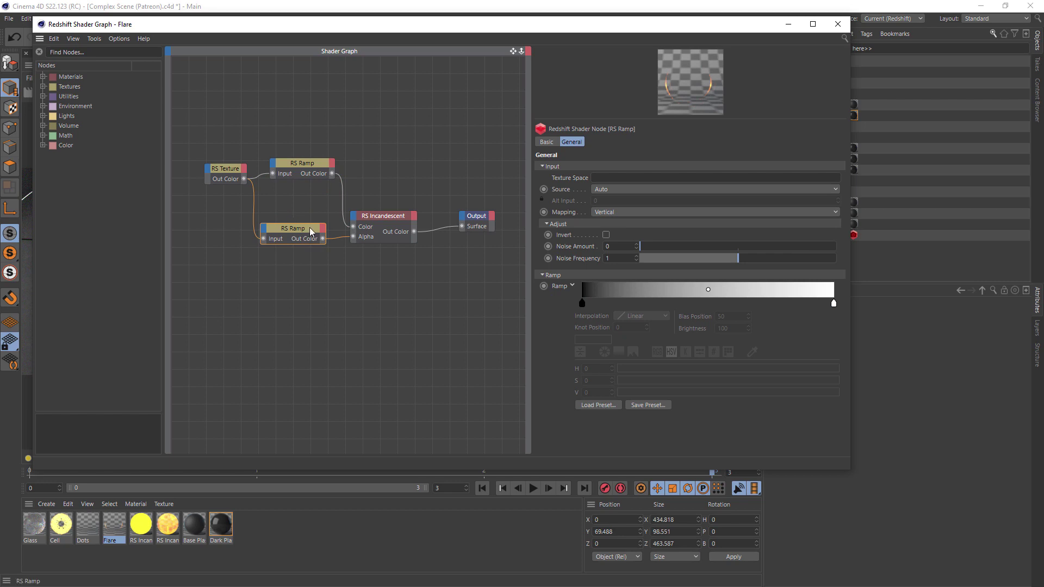
{"action": "mouse_move", "coordinate": [582, 302]}
{"action": "left_mouse_down"}
{"action": "mouse_move", "coordinate": [610, 304]}
{"action": "mouse_move", "coordinate": [579, 303]}
{"action": "left_mouse_up"}
Step: Review the Dots, Cell and Glass node graphs, inspecting Glass's image texture
{"action": "left_click", "coordinate": [86, 525]}
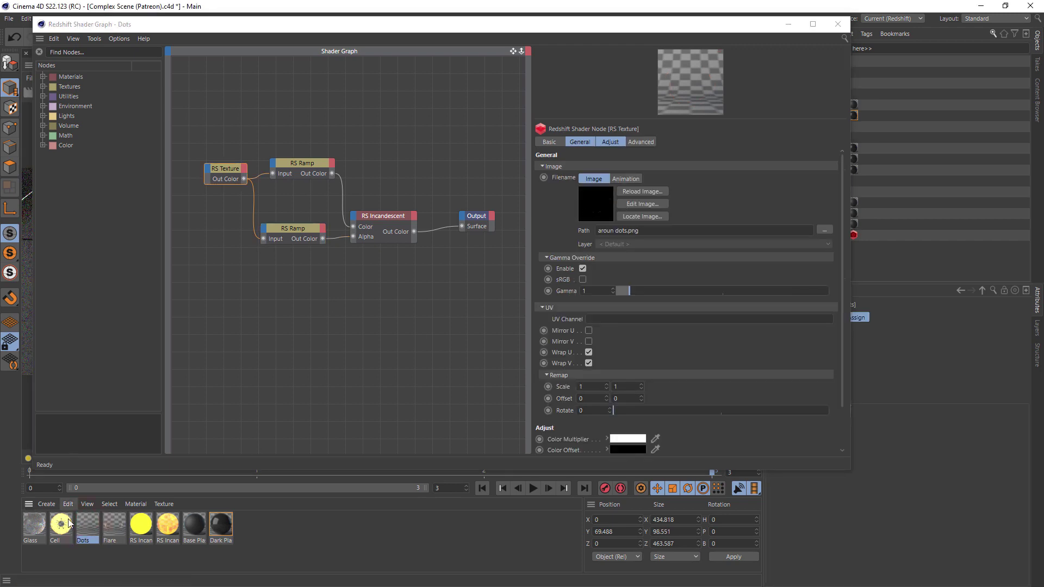
{"action": "left_click", "coordinate": [60, 525]}
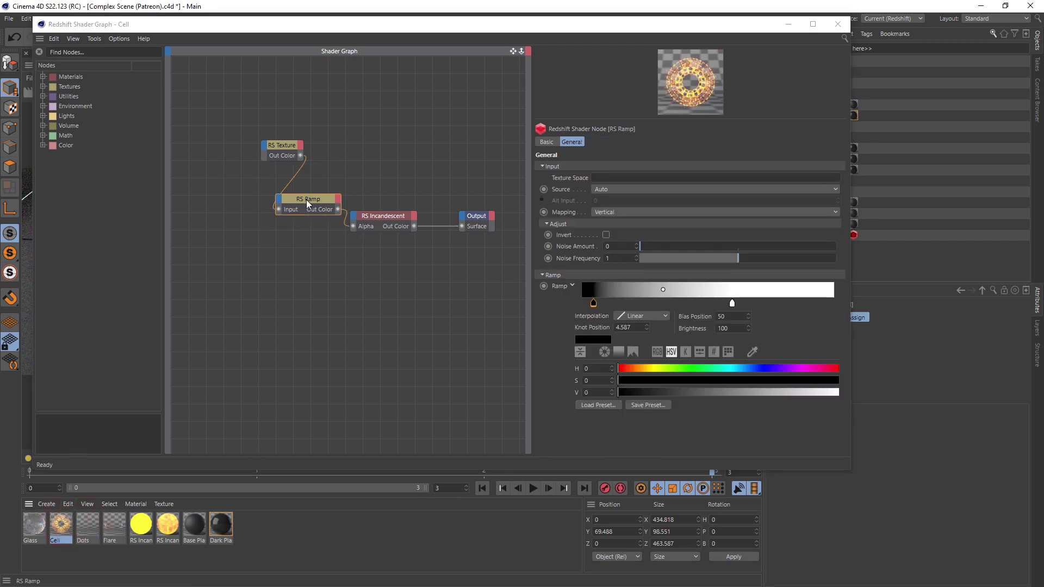
{"action": "left_click", "coordinate": [34, 525]}
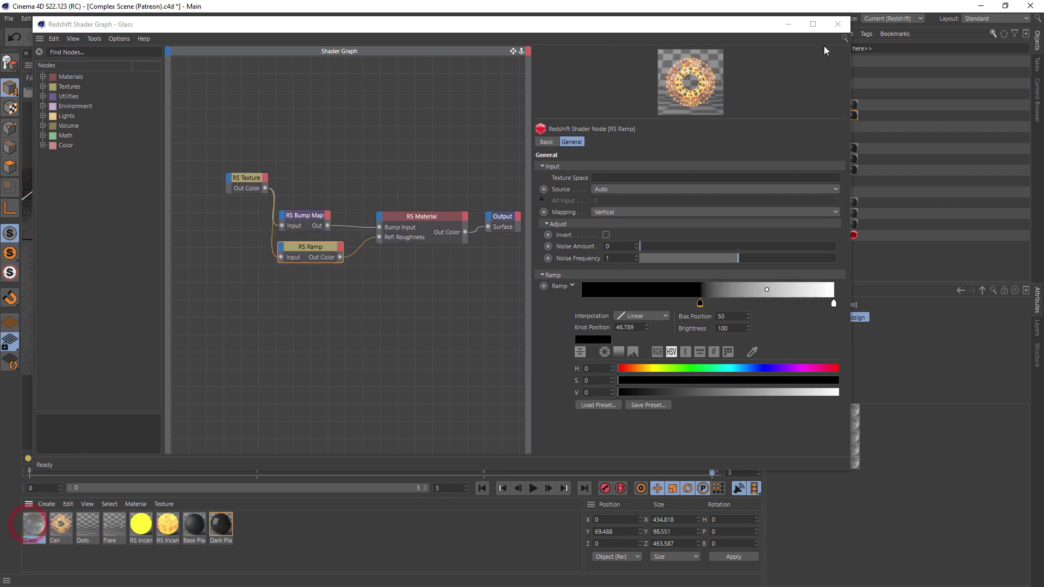
{"action": "left_click", "coordinate": [251, 180]}
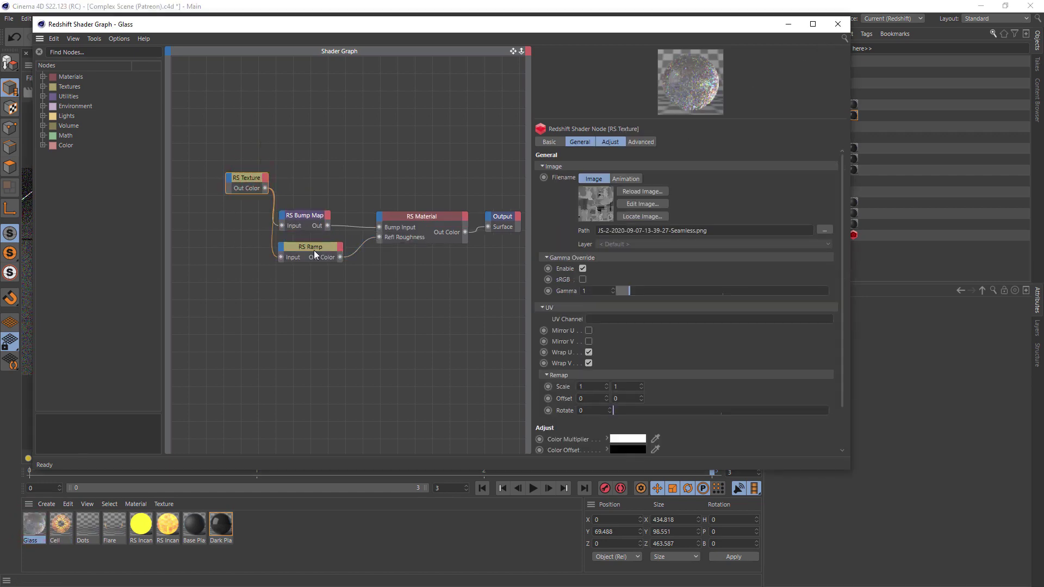
Step: Expand the 2d GFX group, keep it visible, and select the lower Polygon disc
{"action": "left_click", "coordinate": [837, 24]}
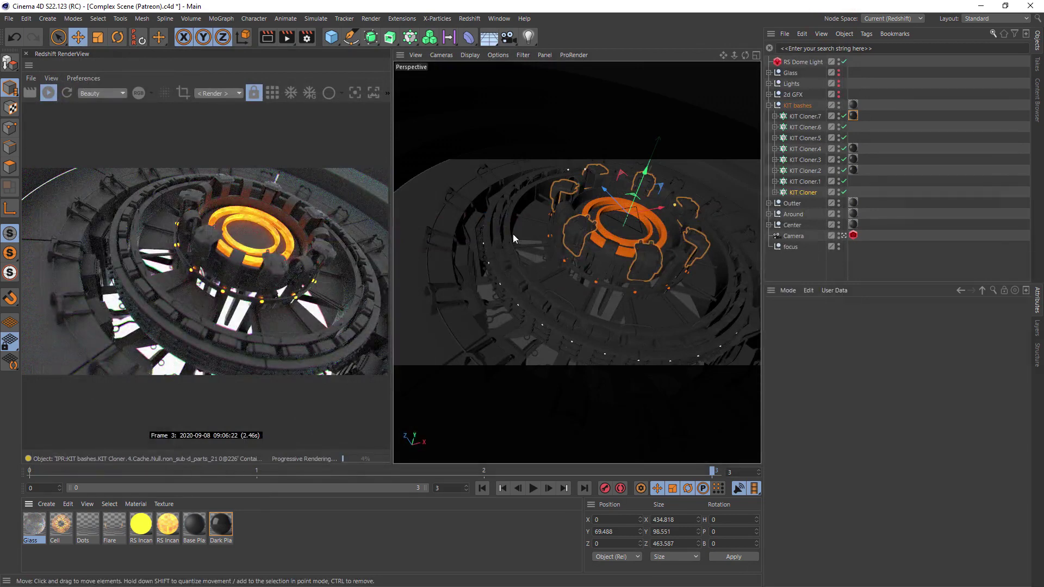
{"action": "left_click", "coordinate": [770, 105]}
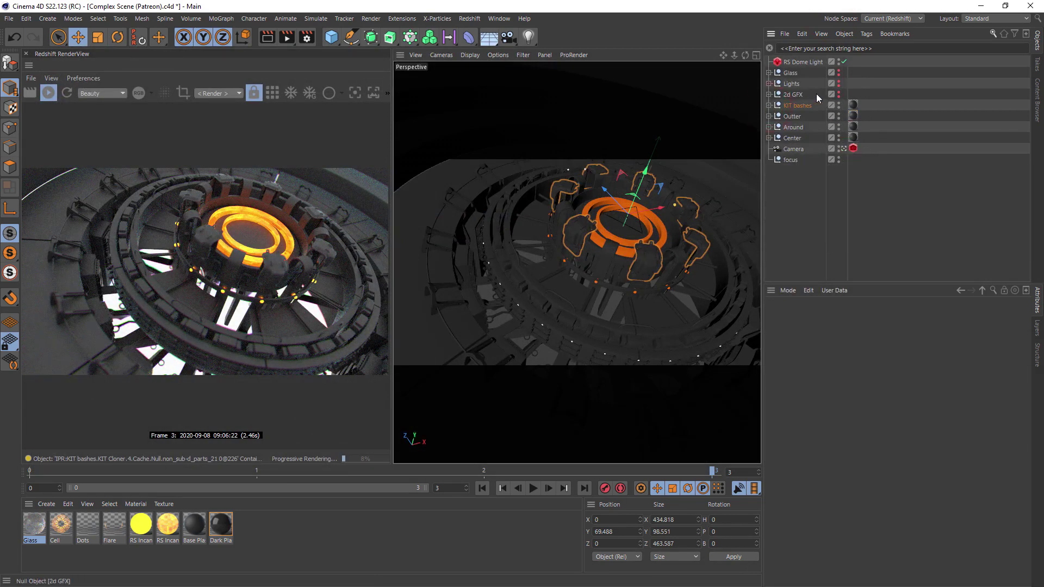
{"action": "left_click", "coordinate": [767, 95]}
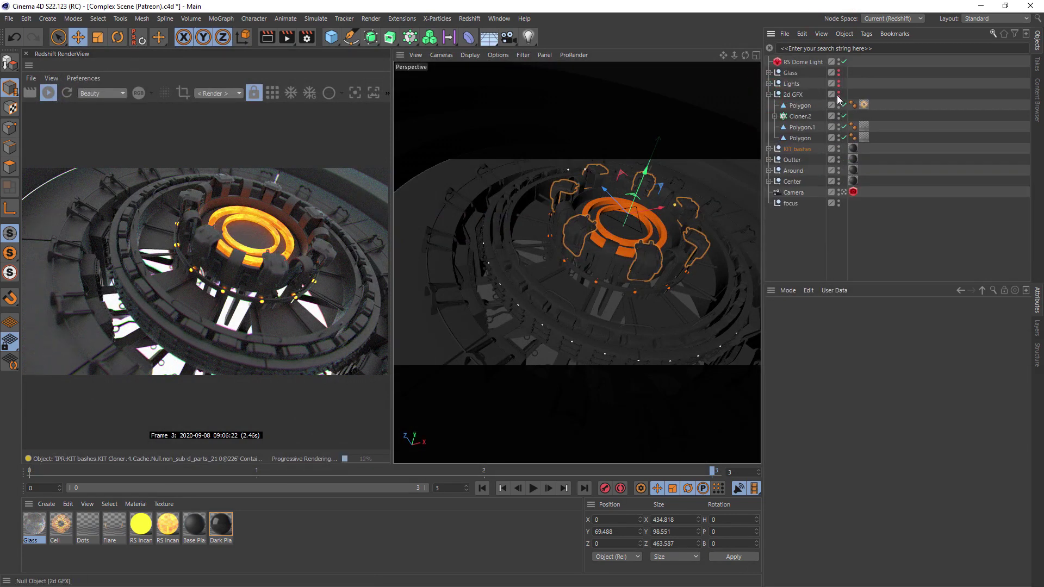
{"action": "left_click", "coordinate": [838, 105]}
{"action": "left_click", "coordinate": [838, 95]}
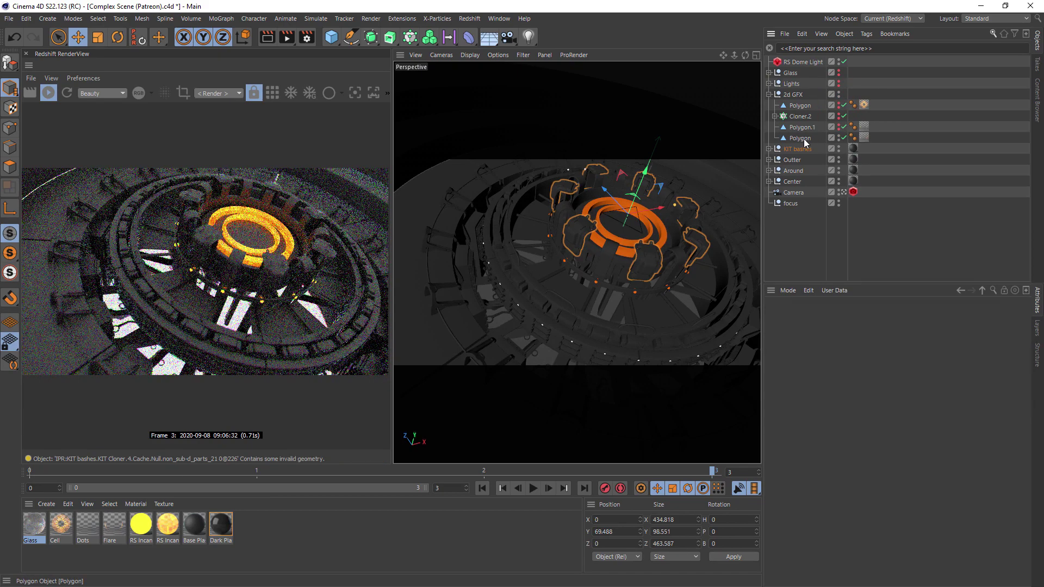
{"action": "left_click", "coordinate": [223, 212]}
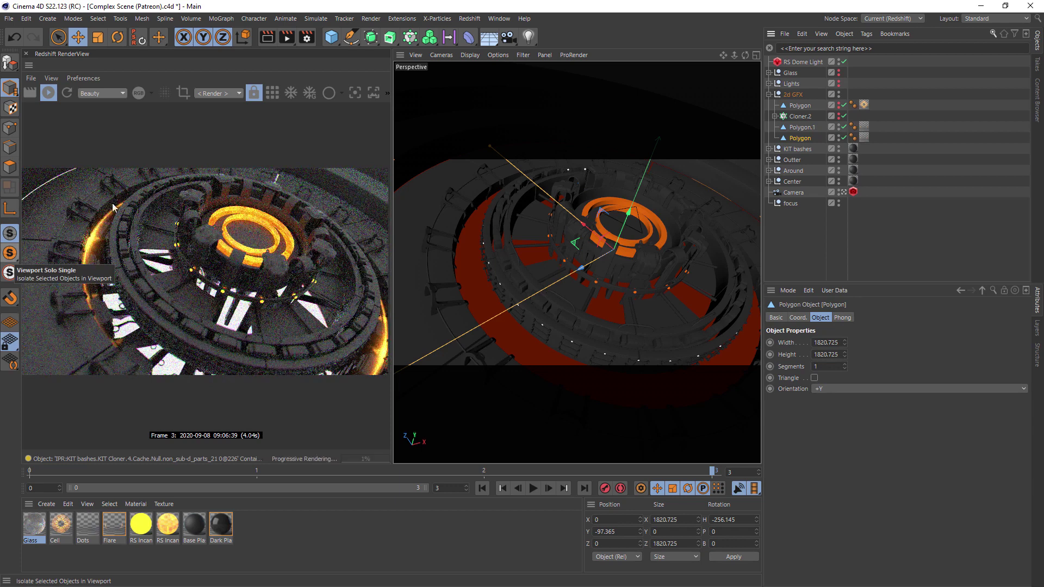
Step: Hide Cloner.2 and focus the camera's bokeh (CoC Radius 10, Power 10) on the central ring
{"action": "left_click", "coordinate": [839, 116]}
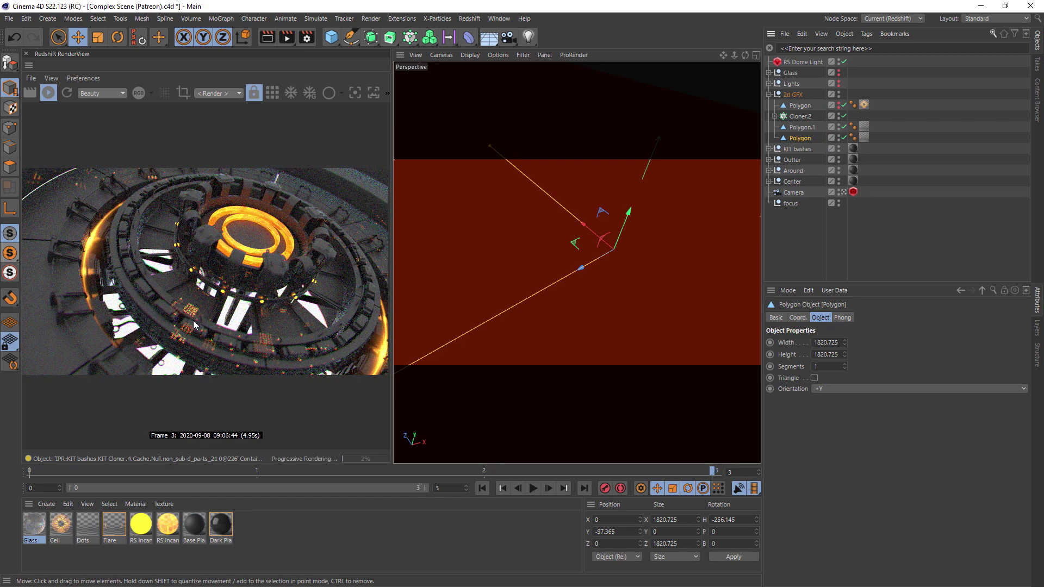
{"action": "left_click", "coordinate": [853, 192]}
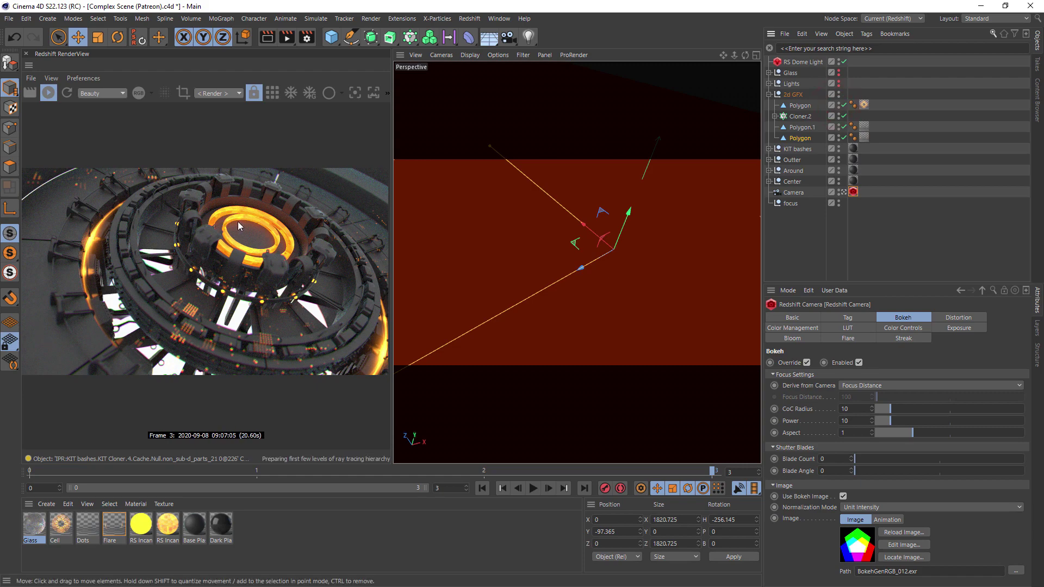
{"action": "left_click", "coordinate": [248, 220]}
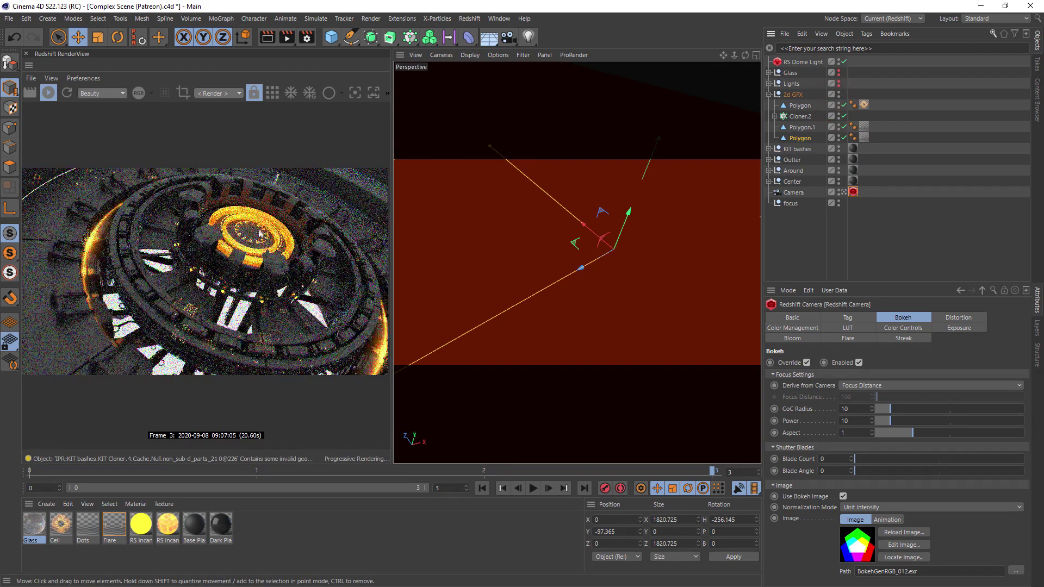
Step: Make the Glass group visible and review its RS Material: Water preset, Dispersion 1.5
{"action": "left_click", "coordinate": [768, 94]}
{"action": "left_click", "coordinate": [768, 72]}
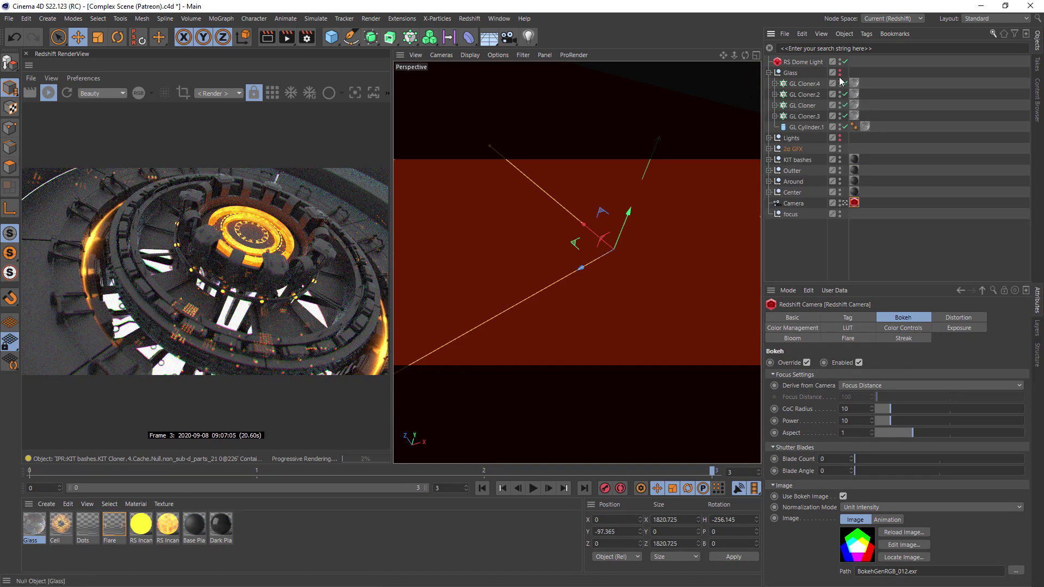
{"action": "left_click", "coordinate": [839, 73]}
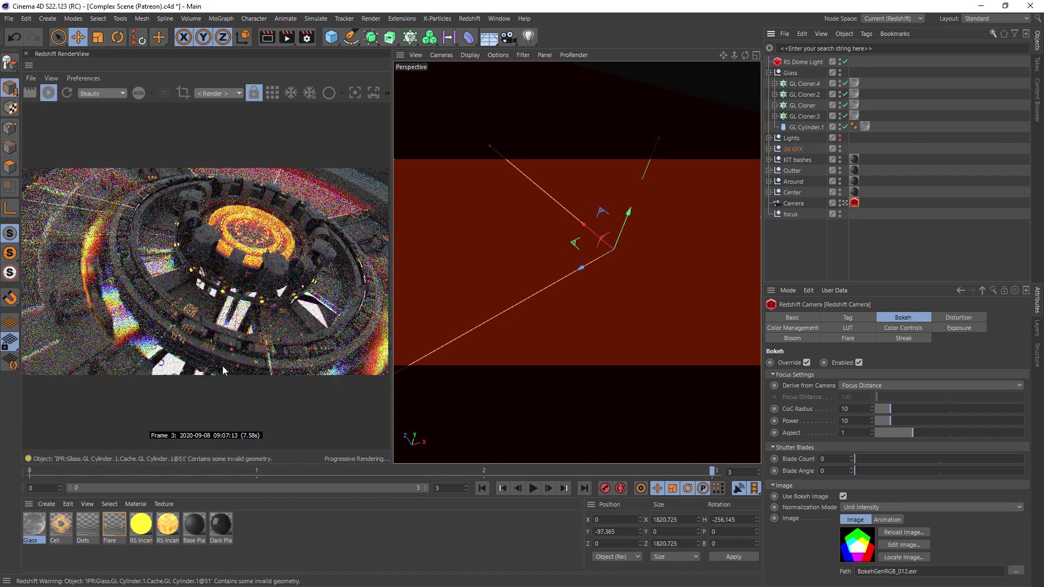
{"action": "double_click", "coordinate": [43, 530]}
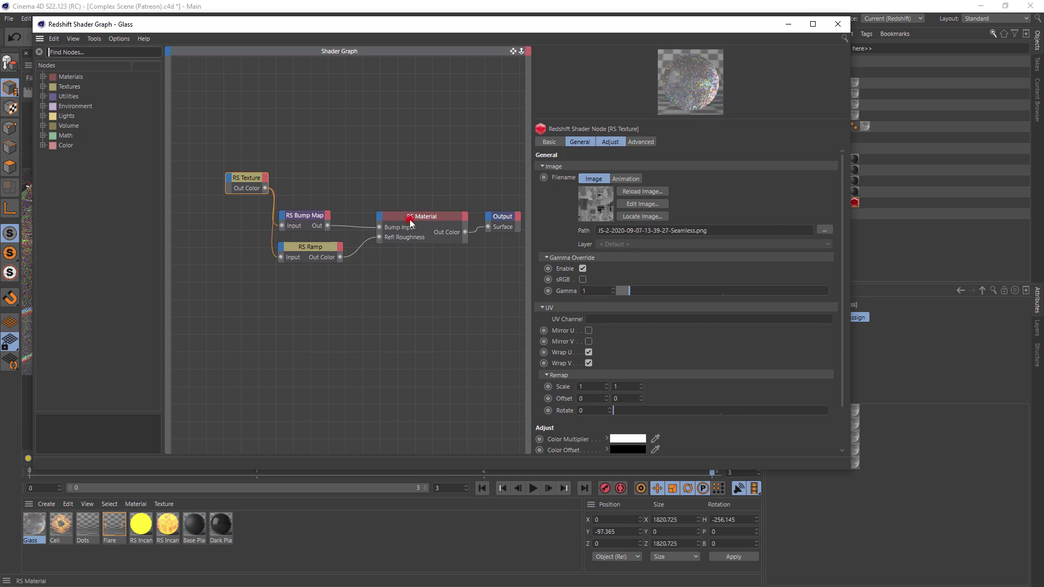
{"action": "left_click", "coordinate": [410, 220]}
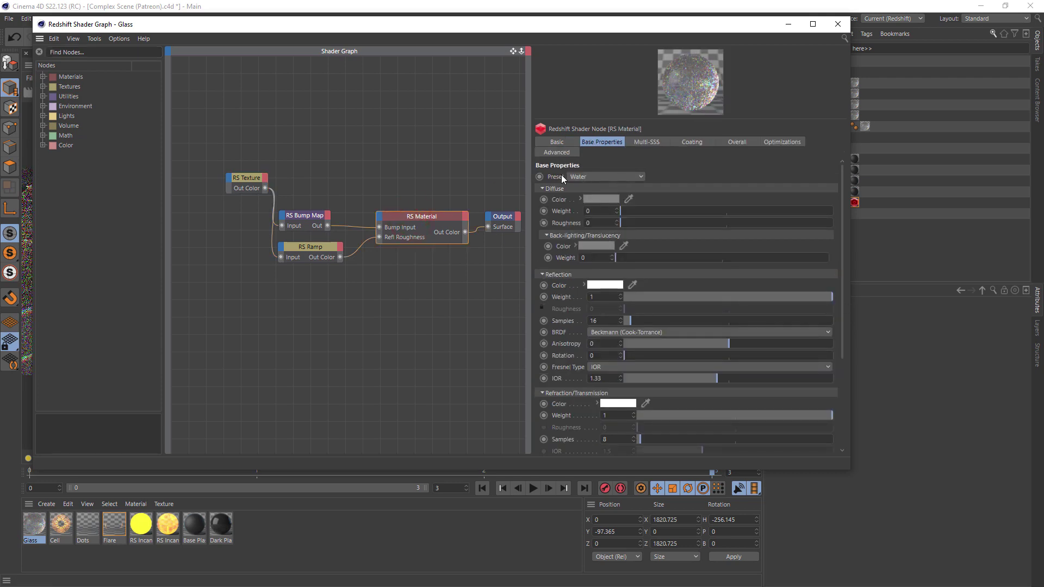
{"action": "left_click_drag", "start_coordinate": [843, 195], "coordinate": [843, 284]}
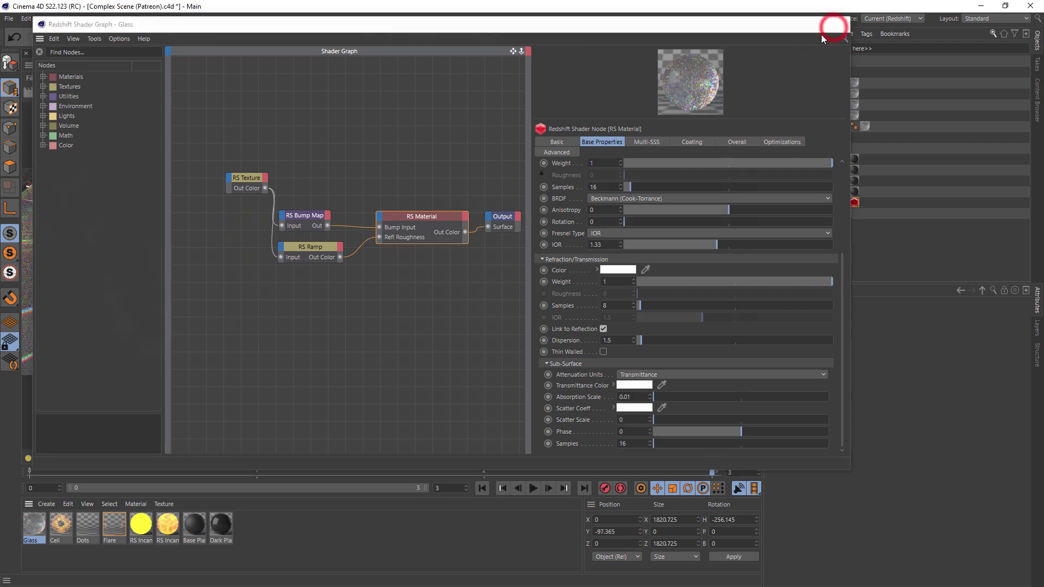
{"action": "left_click", "coordinate": [837, 24]}
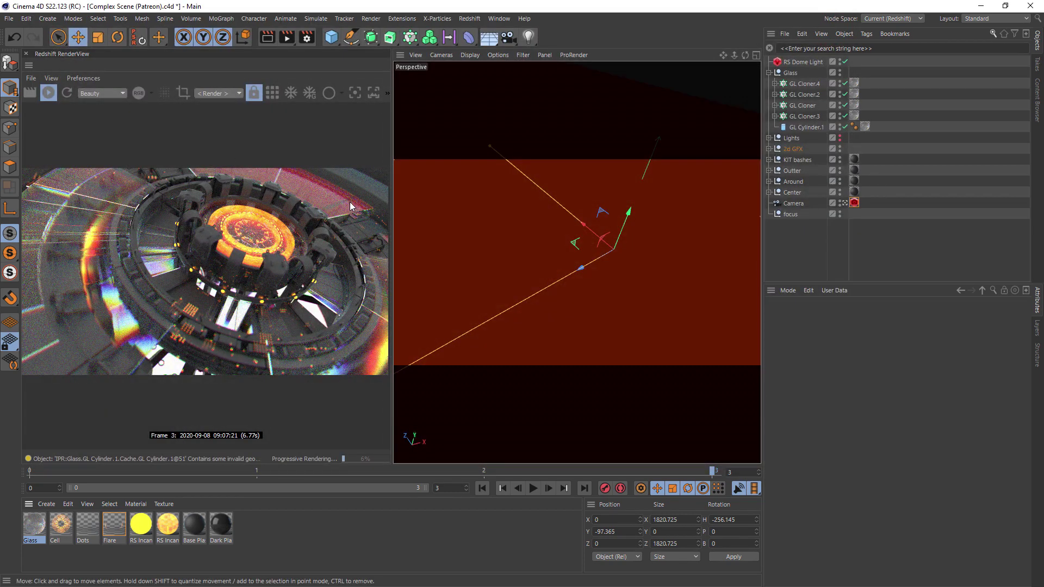
Step: Disable the RS Dome Light and make the Lights group, first area light and Cloner.1 visible
{"action": "left_click", "coordinate": [844, 62]}
{"action": "left_click", "coordinate": [769, 72]}
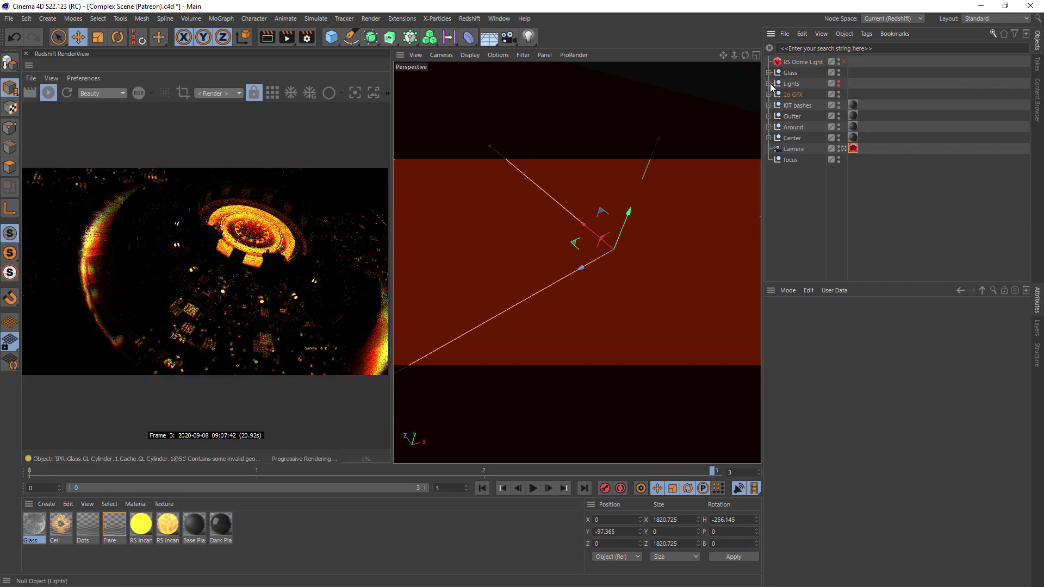
{"action": "left_click", "coordinate": [768, 84]}
{"action": "left_click", "coordinate": [845, 94]}
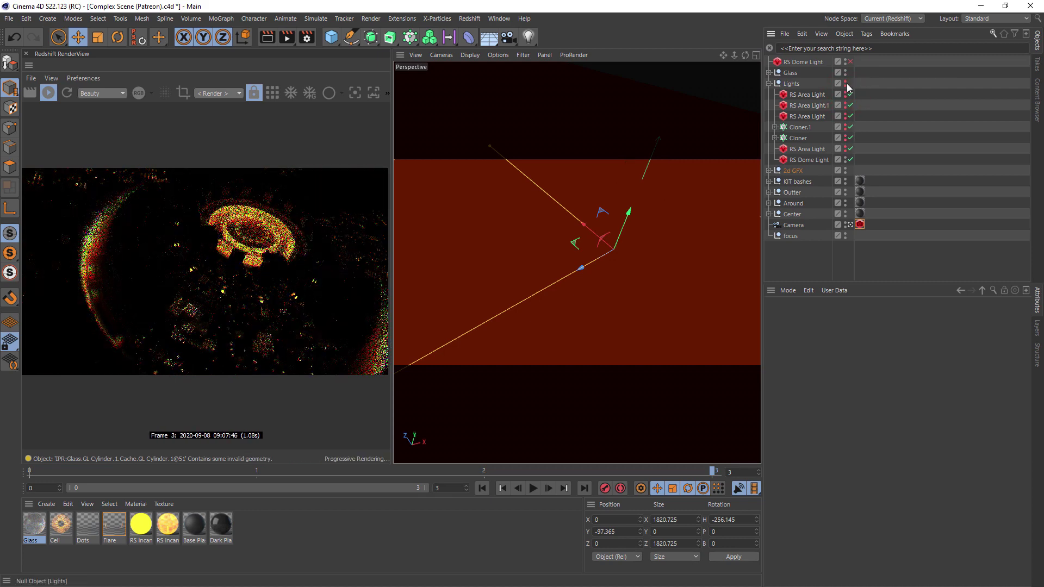
{"action": "left_click", "coordinate": [846, 84]}
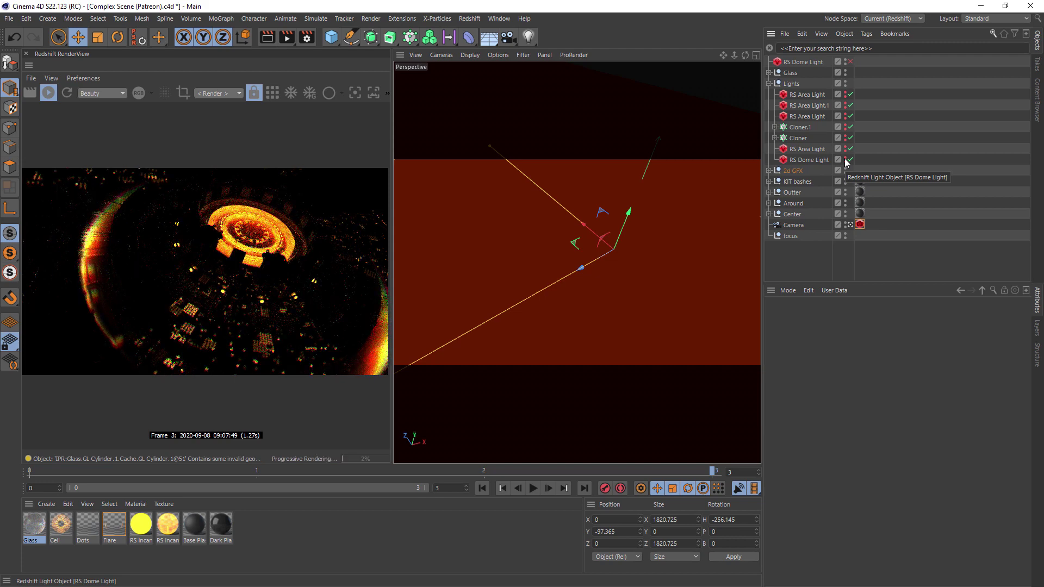
{"action": "left_click", "coordinate": [845, 127]}
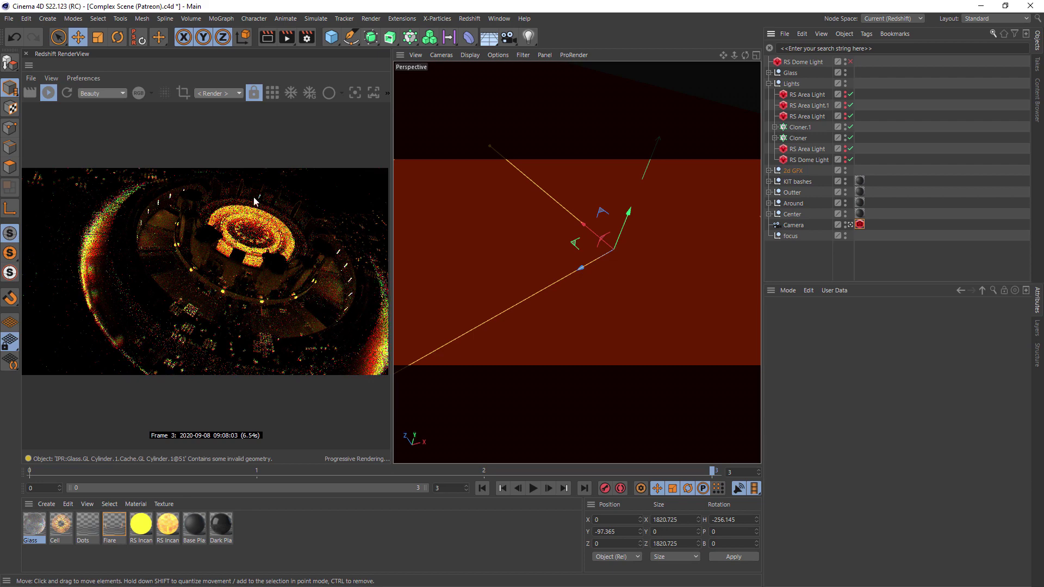
{"action": "left_click", "coordinate": [843, 98]}
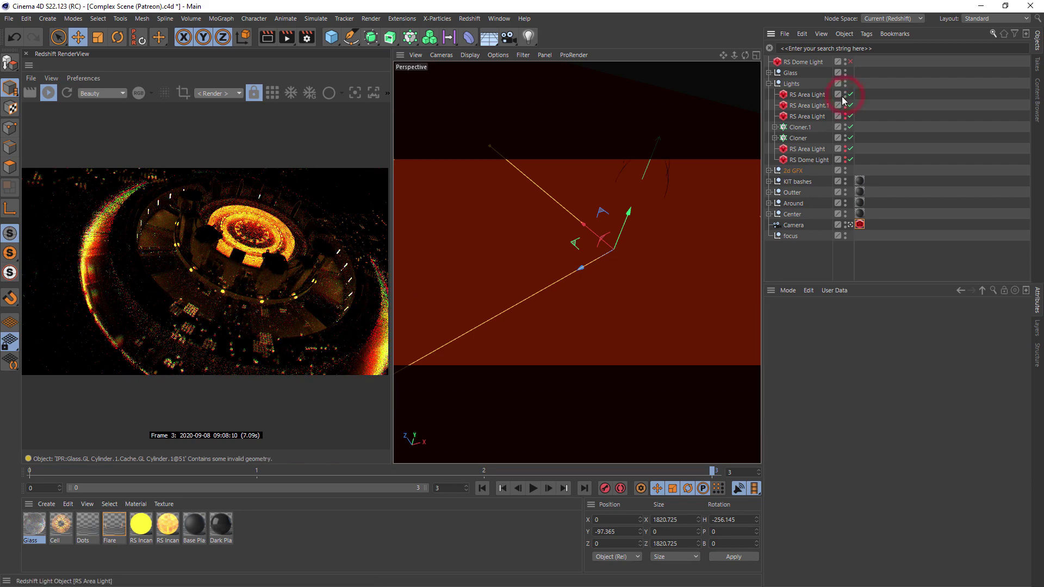
Step: Inspect the first area light, toggle 2d GFX visibility, and enable RS Area Light.1
{"action": "left_click", "coordinate": [807, 95]}
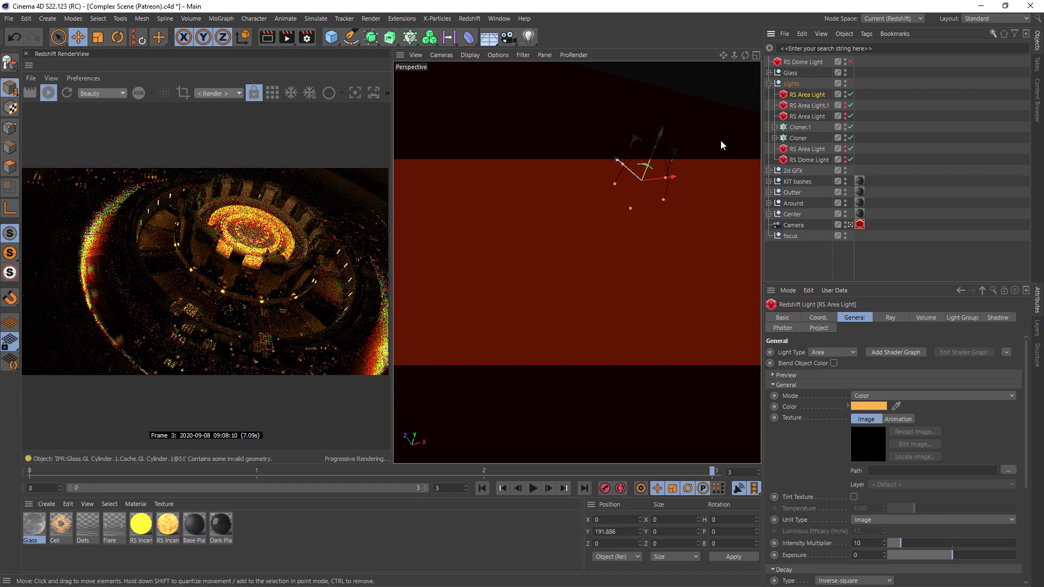
{"action": "left_click", "coordinate": [844, 170]}
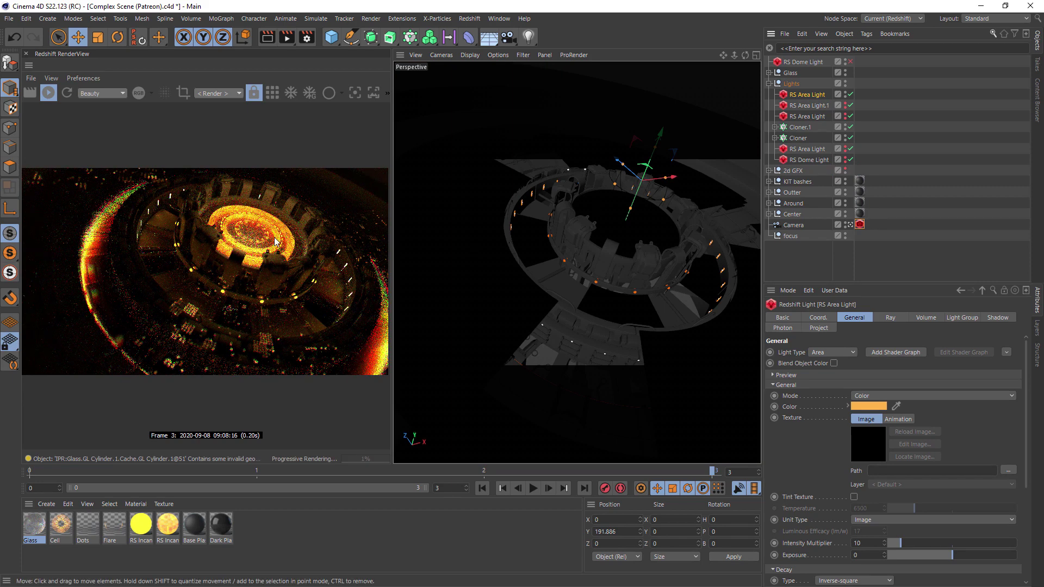
{"action": "left_click", "coordinate": [846, 108]}
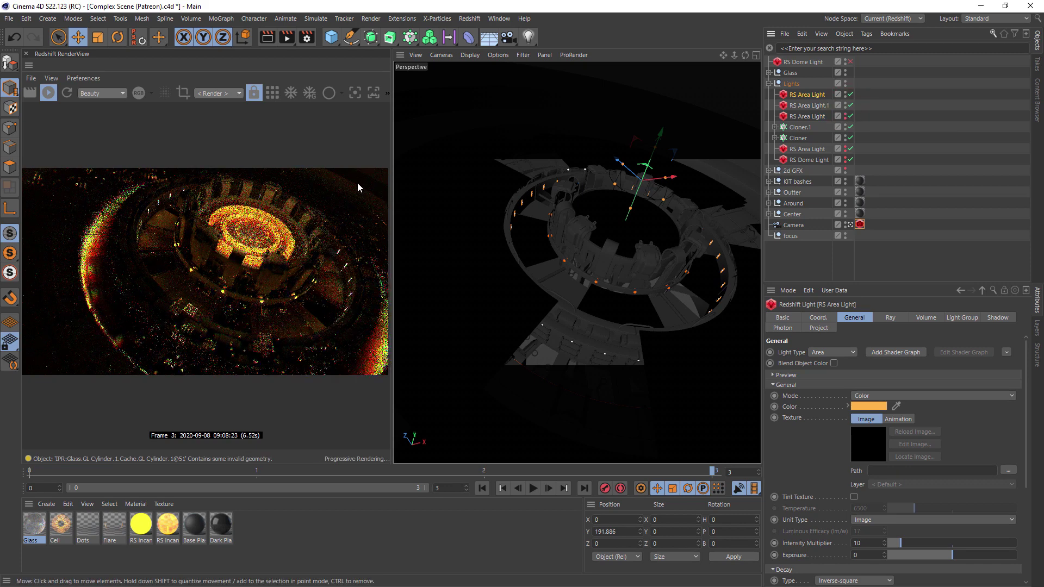
{"action": "left_click", "coordinate": [809, 105]}
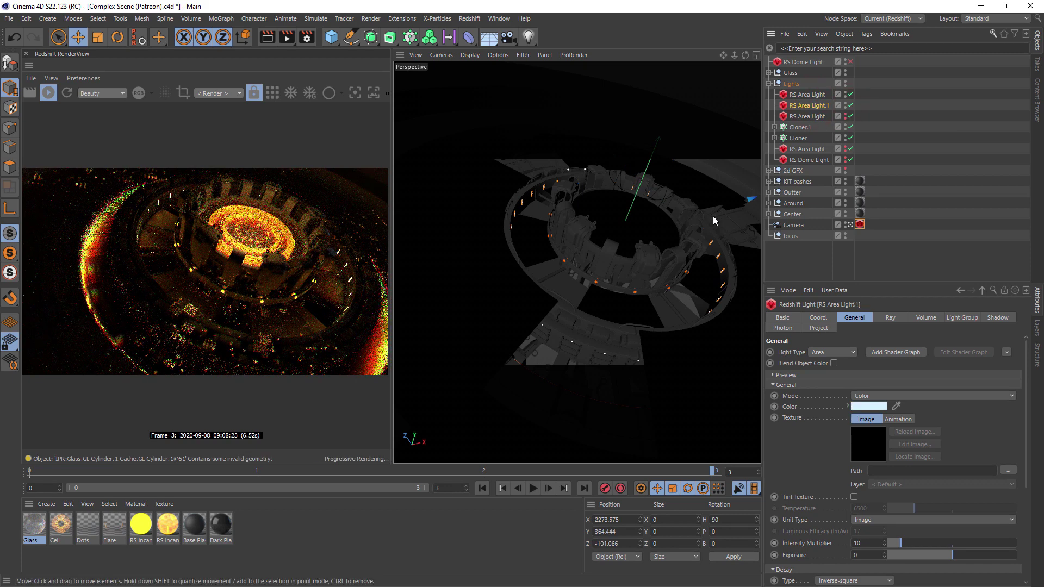
Step: Toggle the third and lower area lights and activate the inner RS Dome Light
{"action": "left_click", "coordinate": [845, 118]}
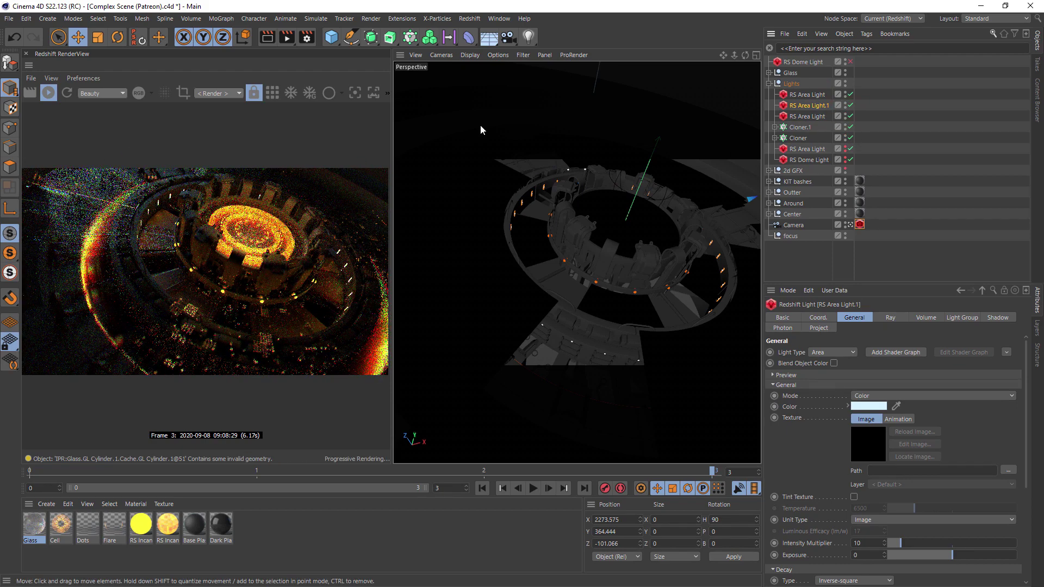
{"action": "left_click", "coordinate": [846, 150]}
{"action": "left_click", "coordinate": [845, 154]}
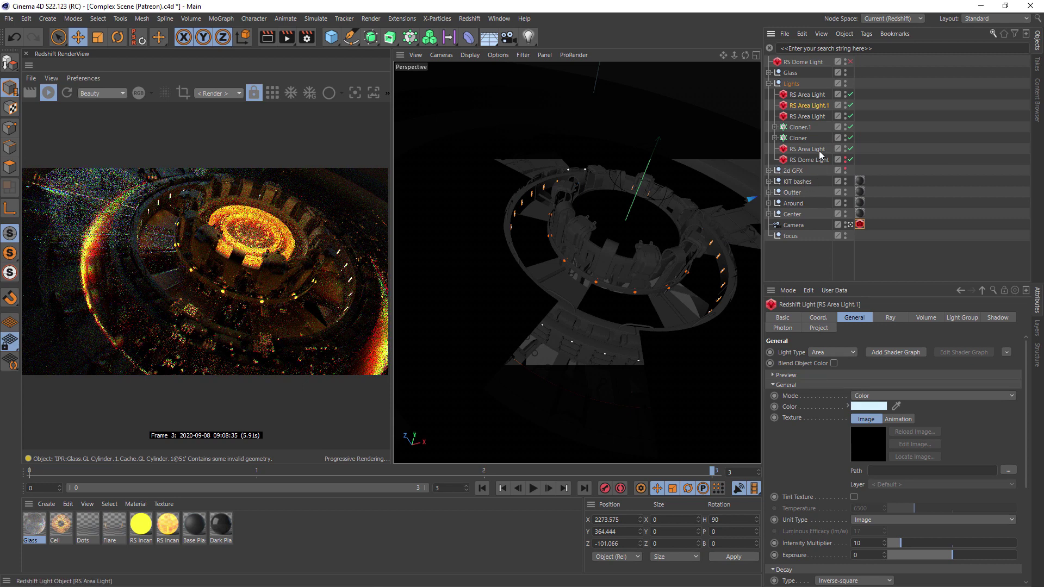
{"action": "left_click", "coordinate": [820, 151]}
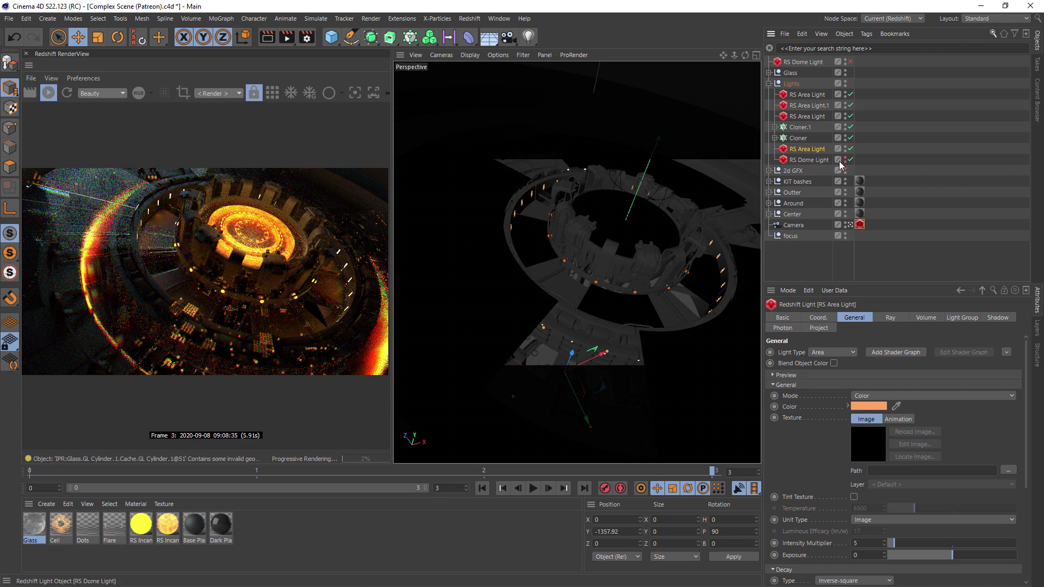
{"action": "left_click", "coordinate": [820, 160]}
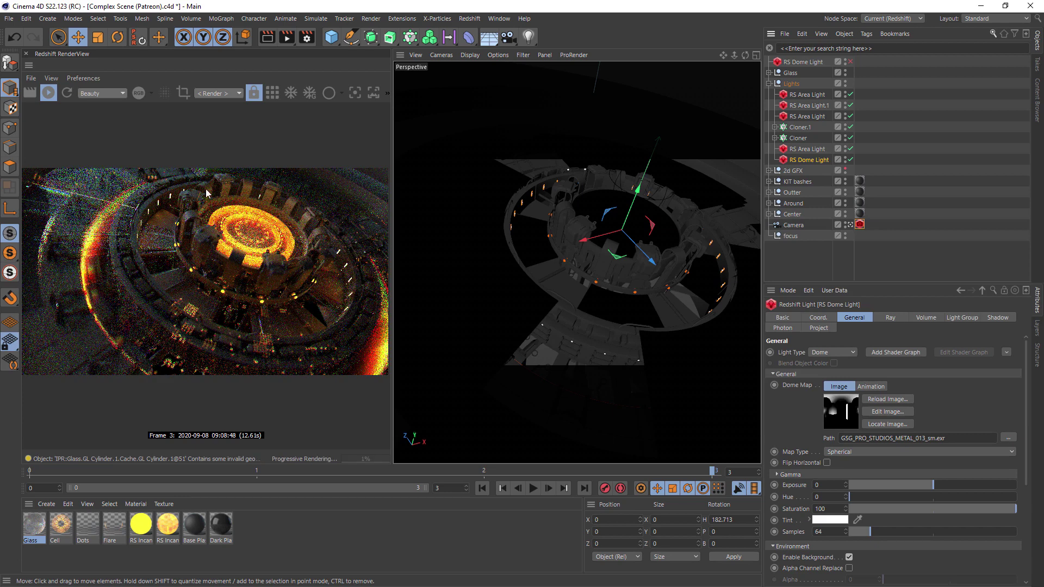
Step: Leave the camera view and hide the KIT bashes, Outter, Around and Center groups
{"action": "left_click", "coordinate": [850, 225]}
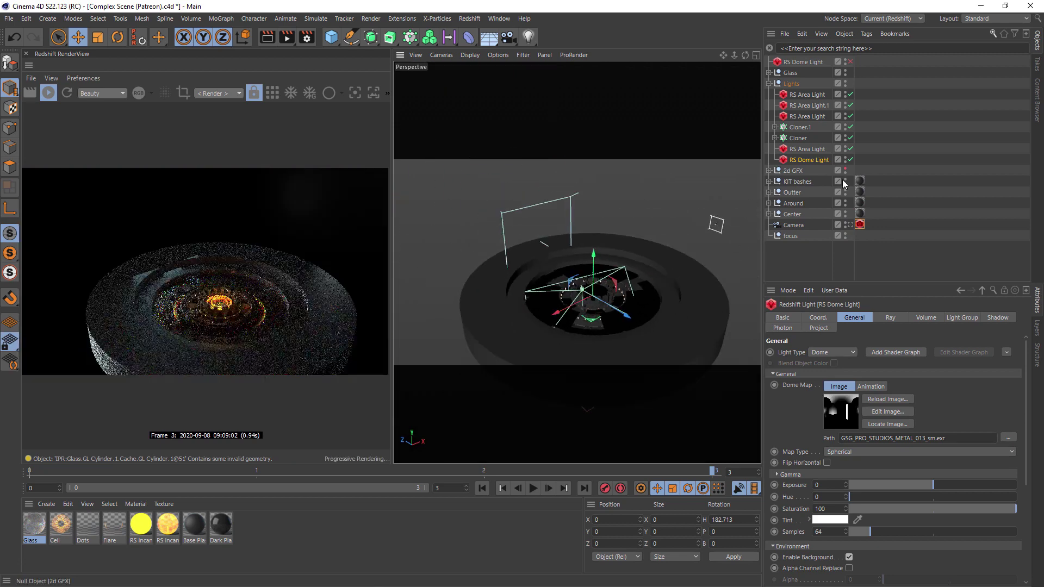
{"action": "left_click", "coordinate": [769, 84]}
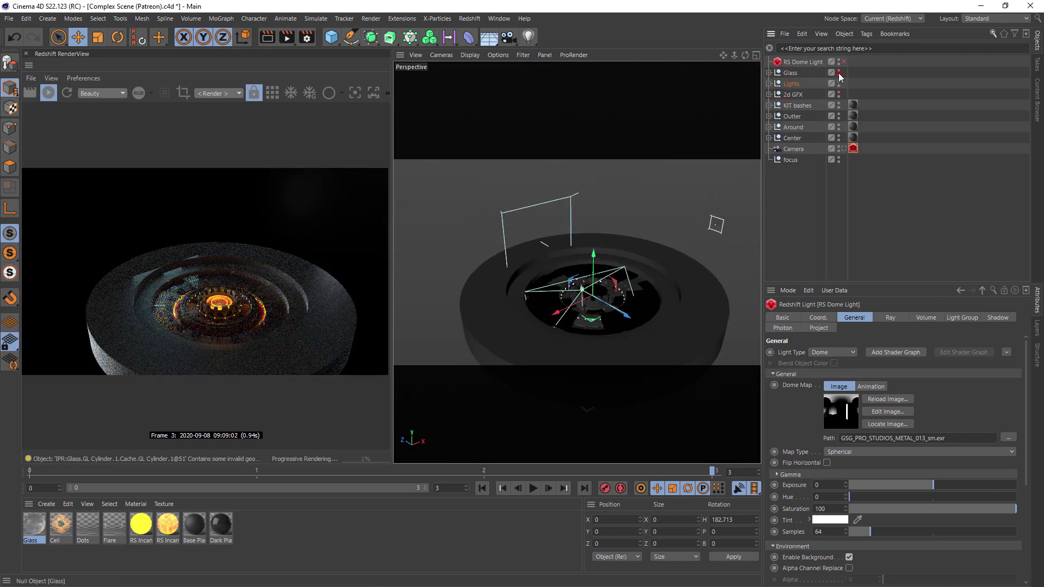
{"action": "left_click", "coordinate": [839, 106]}
{"action": "left_click", "coordinate": [839, 116]}
{"action": "left_click", "coordinate": [839, 126]}
{"action": "left_click", "coordinate": [838, 137]}
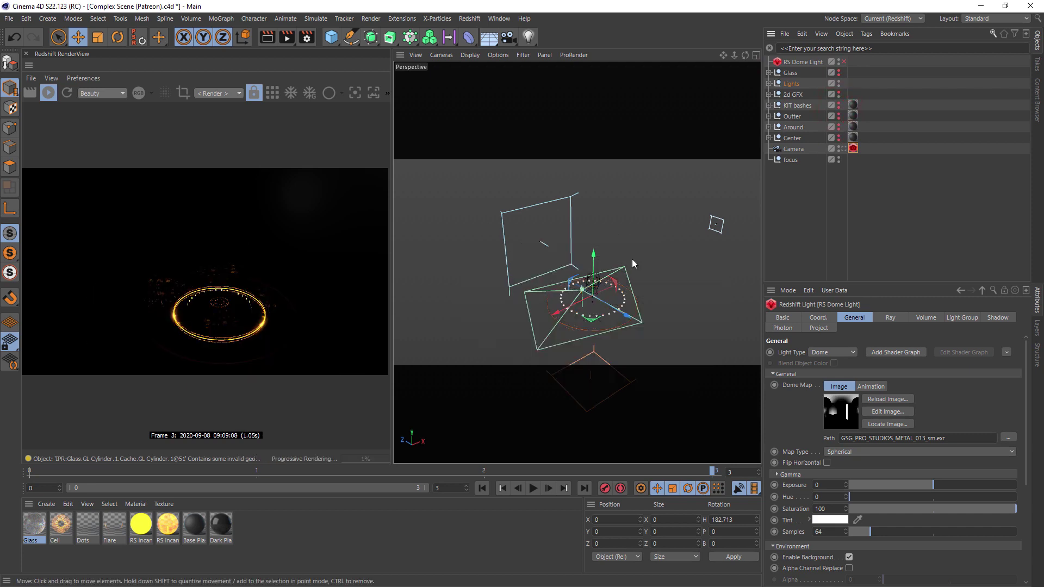
Step: Orbit around the ring to inspect the camera and lights, then look through the scene camera
{"action": "middle_click_drag", "start_coordinate": [627, 265], "coordinate": [576, 250], "text": "alt"}
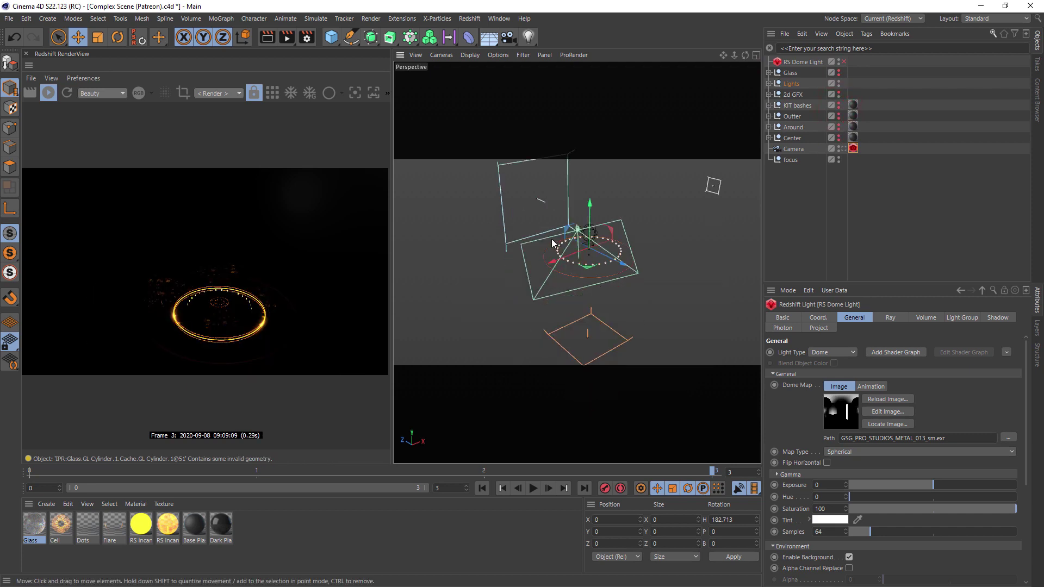
{"action": "left_click_drag", "start_coordinate": [551, 243], "coordinate": [433, 219], "text": "alt"}
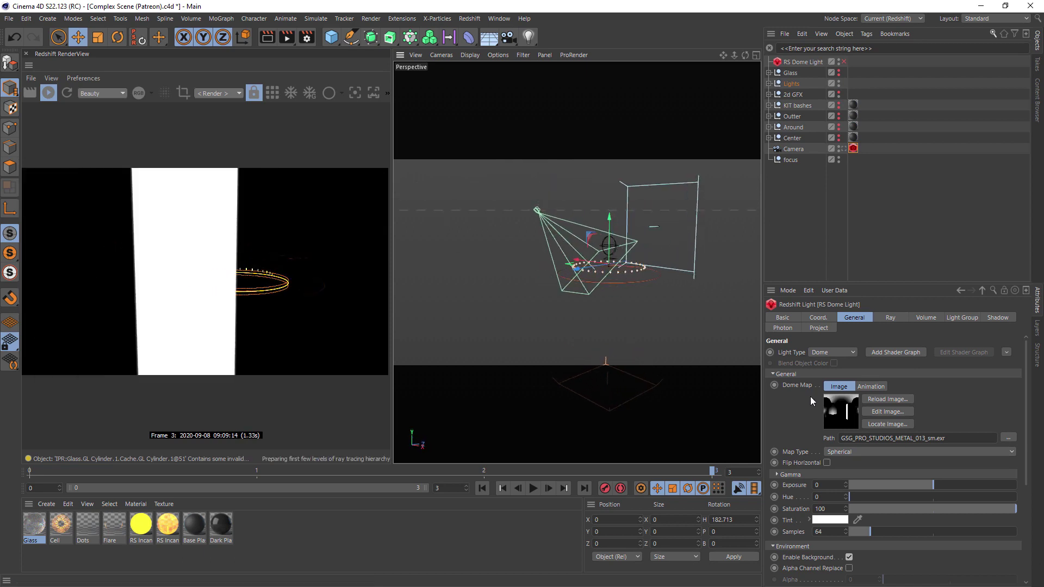
{"action": "left_click_drag", "start_coordinate": [622, 285], "coordinate": [494, 292], "text": "alt"}
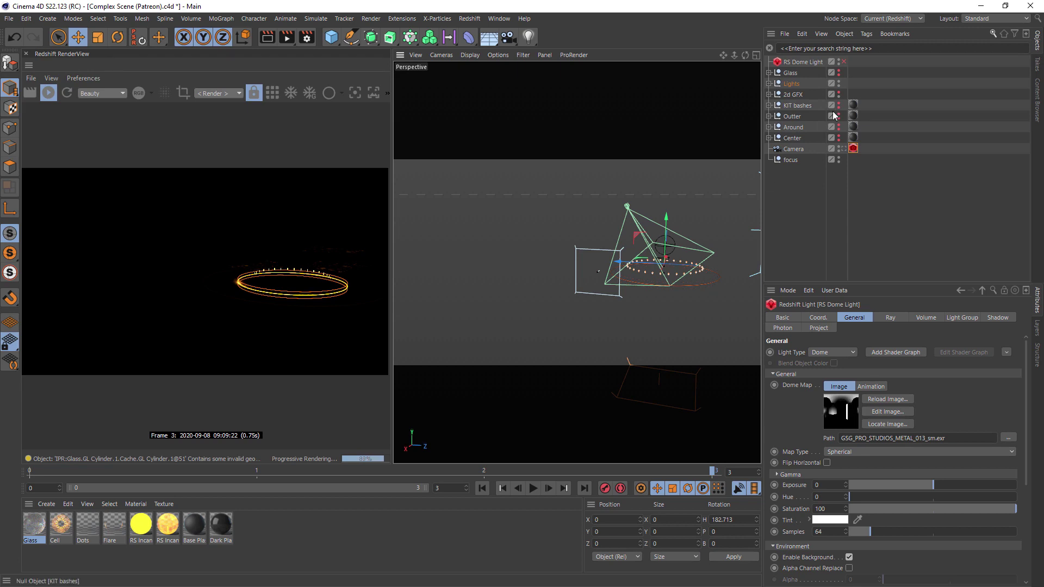
{"action": "left_click", "coordinate": [842, 148]}
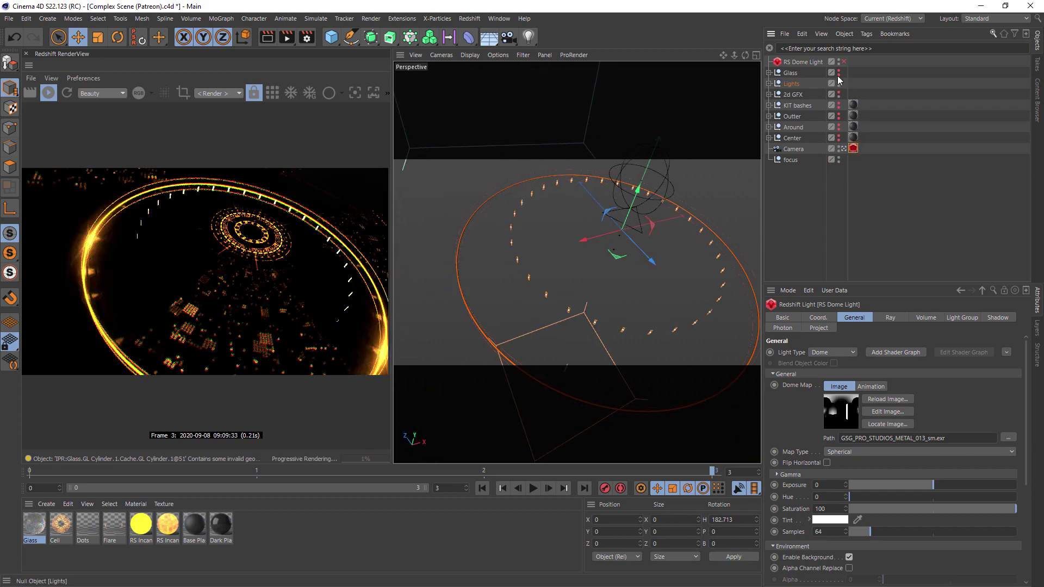
Step: Switch the Glass and Lights groups' visibility back on so the full reactor renders
{"action": "left_click_drag", "start_coordinate": [837, 76], "coordinate": [840, 94], "text": "ctrl"}
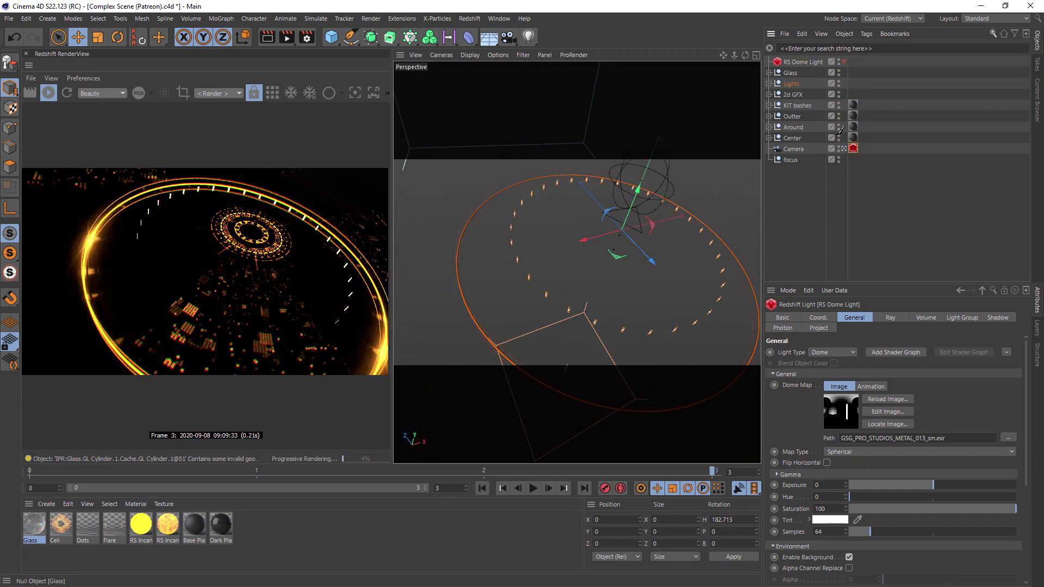